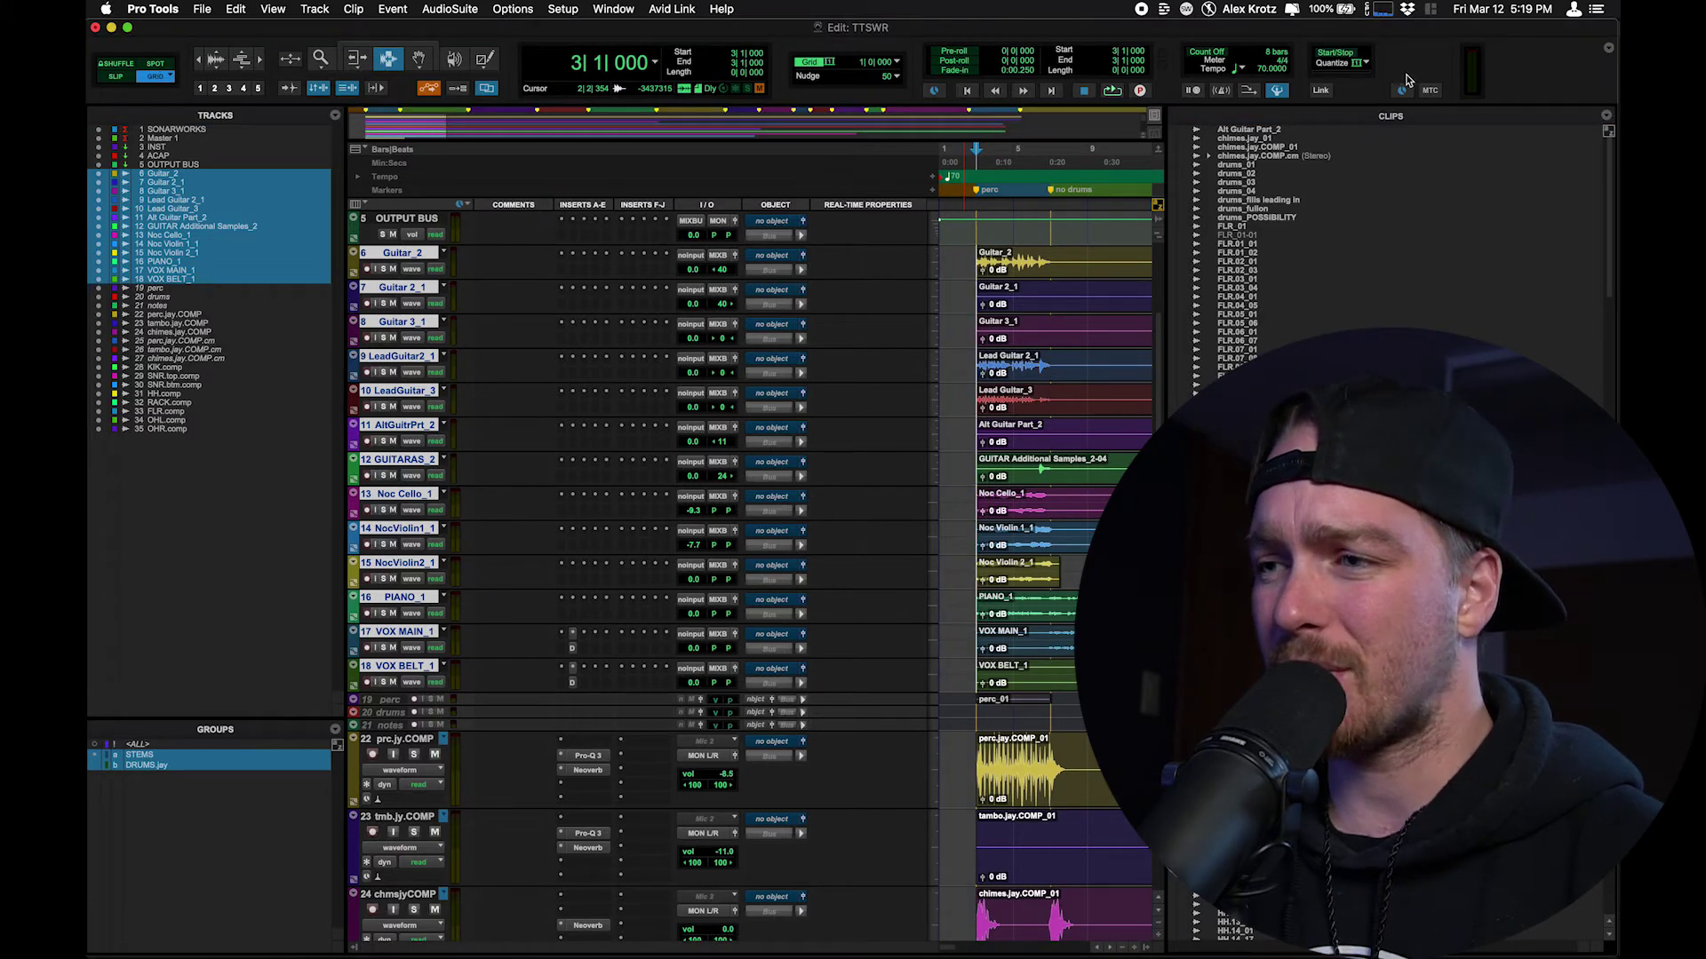
- Bring up the Dashboard's Create page with a new Untitled 48 kHz, 24-bit BWF session
left_click(1610, 51)
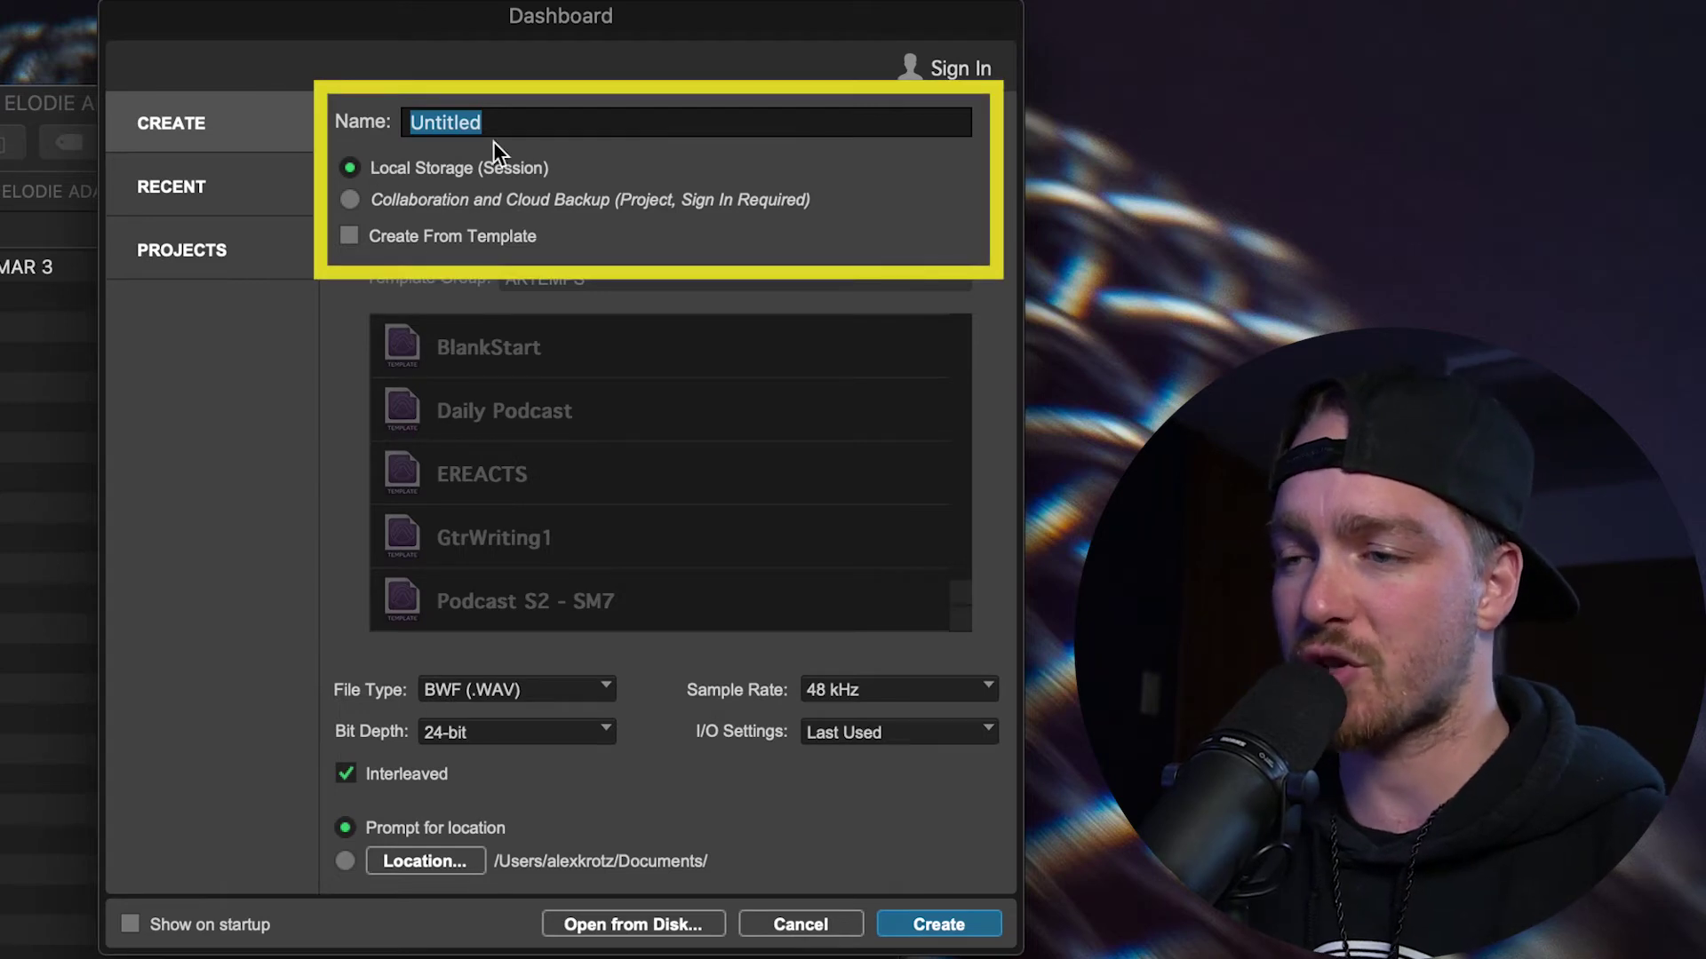
- Name the new session NEW SONG and save it in the ELDOIE ADAMS folder
type("NEW SONG")
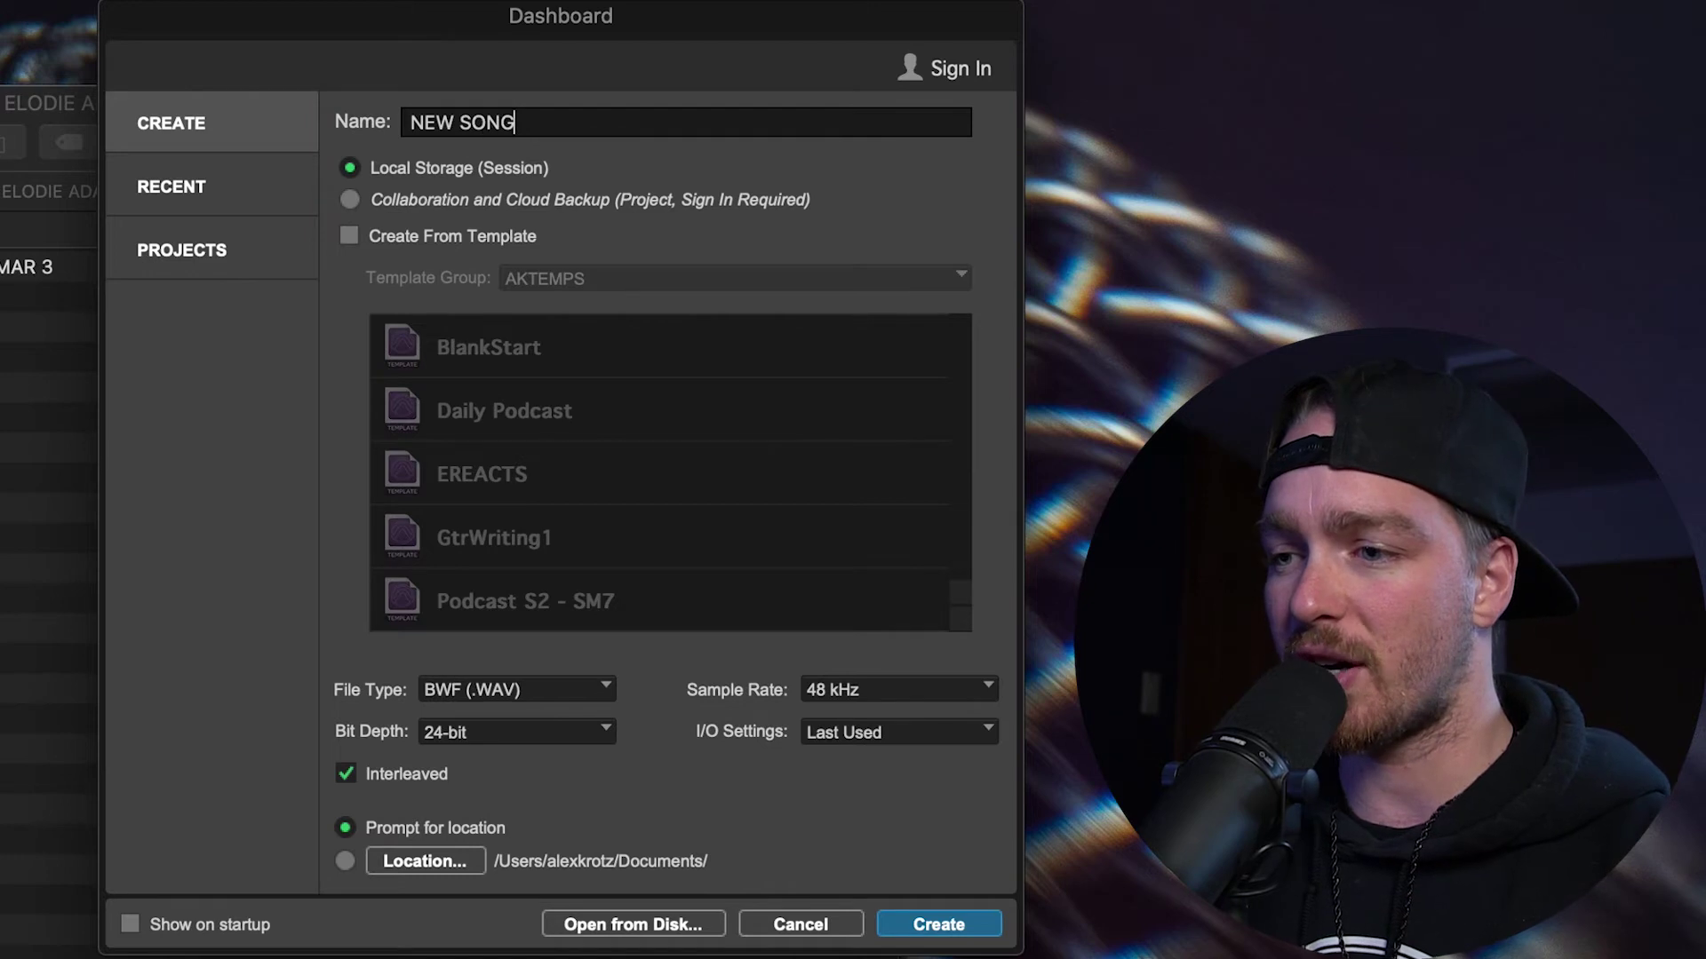
key("Return")
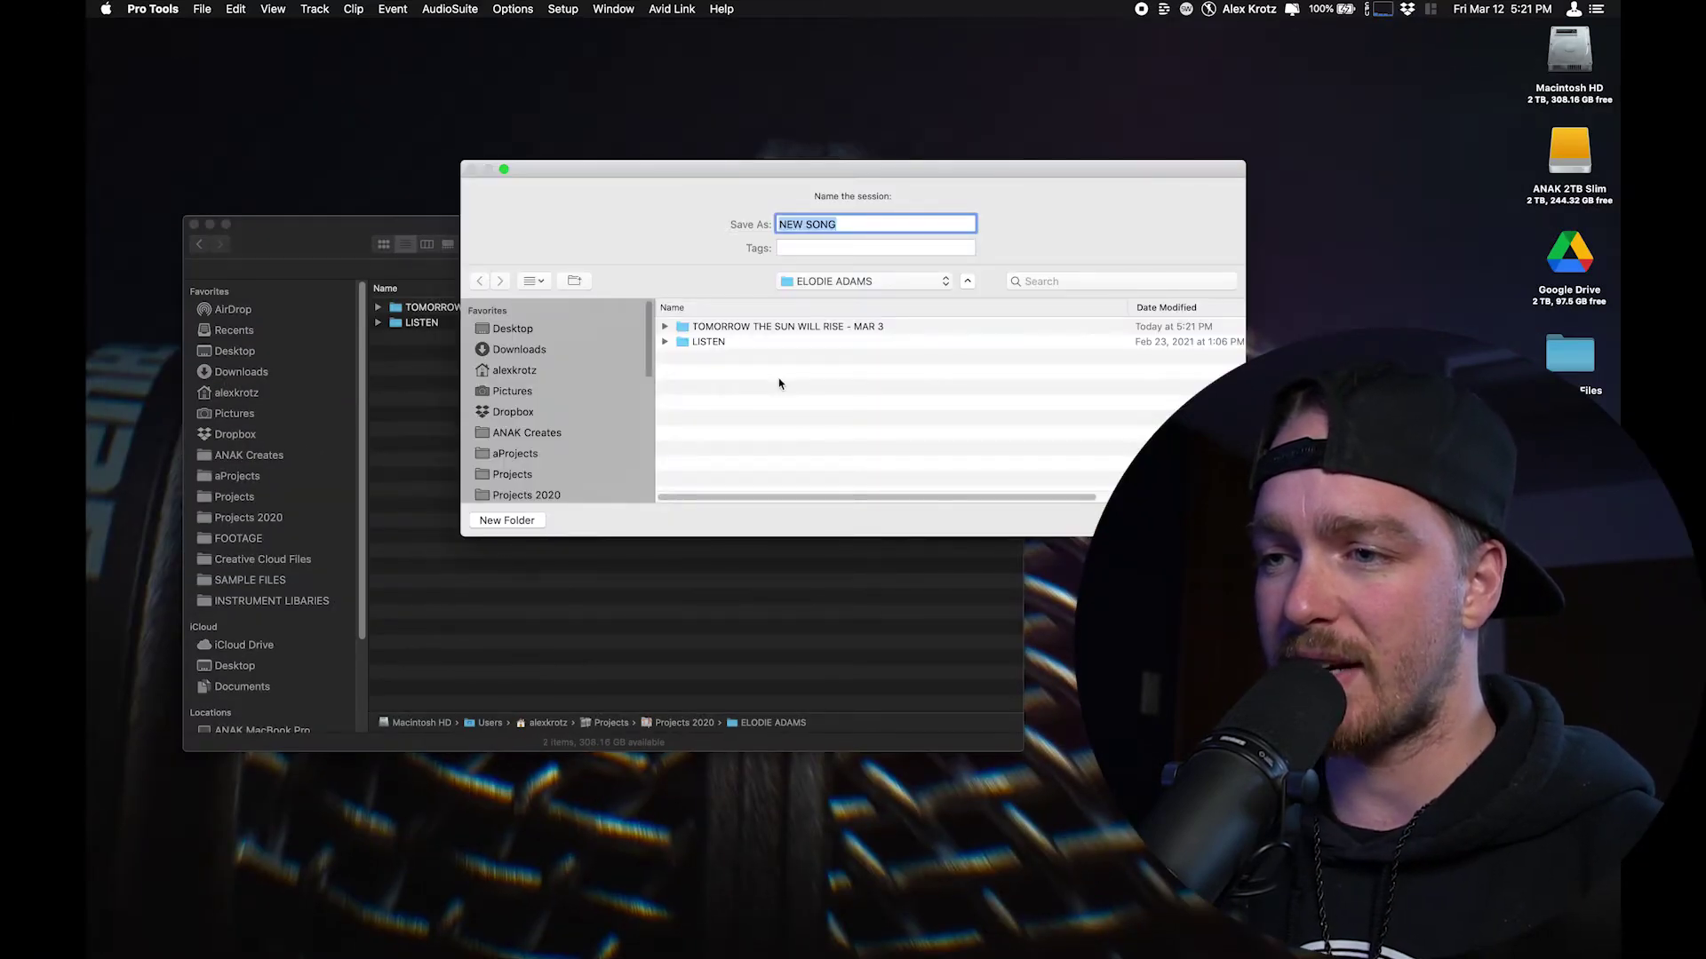
key("Return")
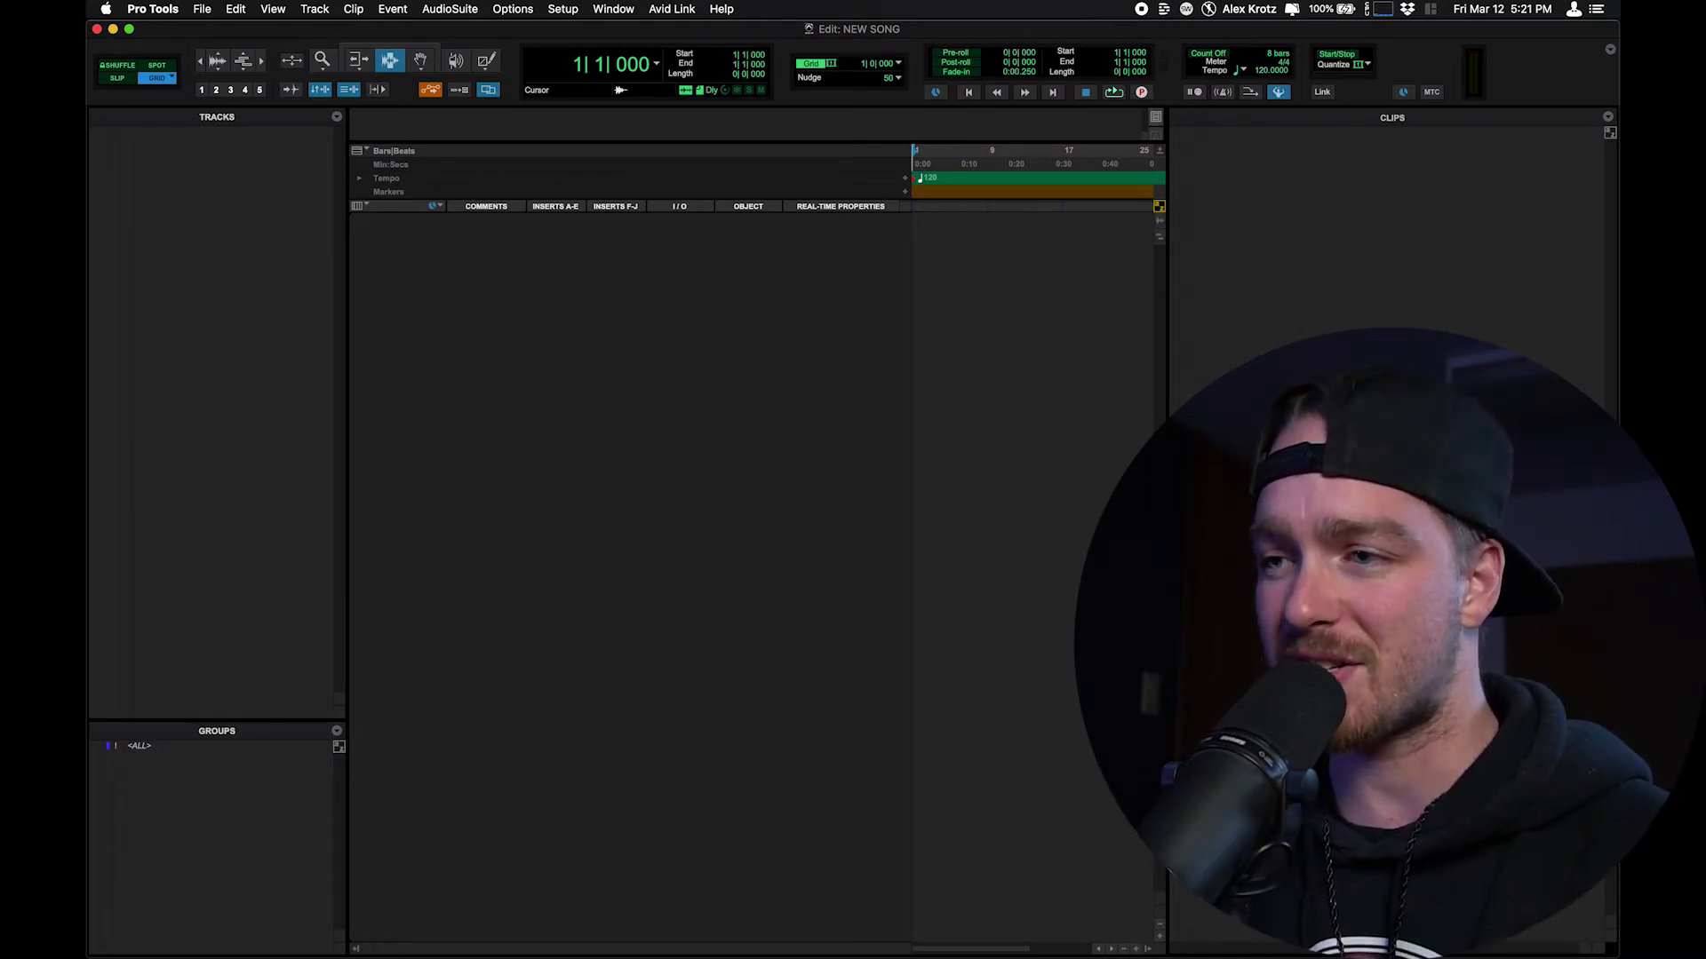
- Add five mono audio tracks, Audio 1–5, then inspect the Lead GTR Verse bus in I/O Setup
key("super+shift+n")
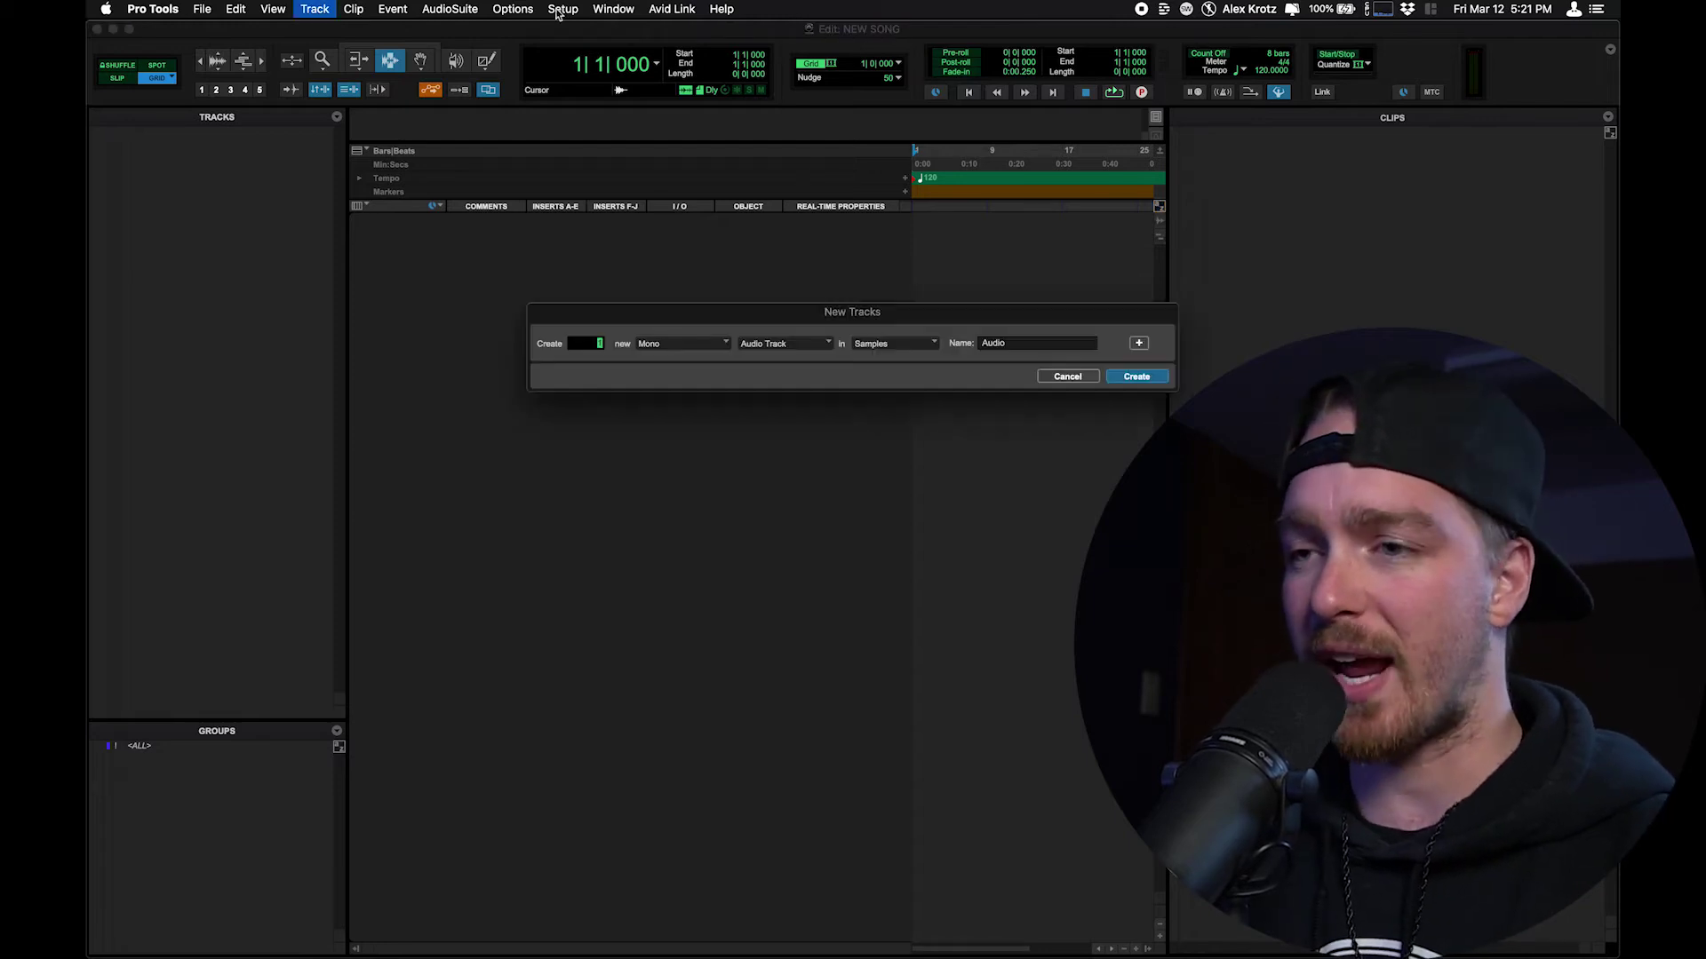
key("Return")
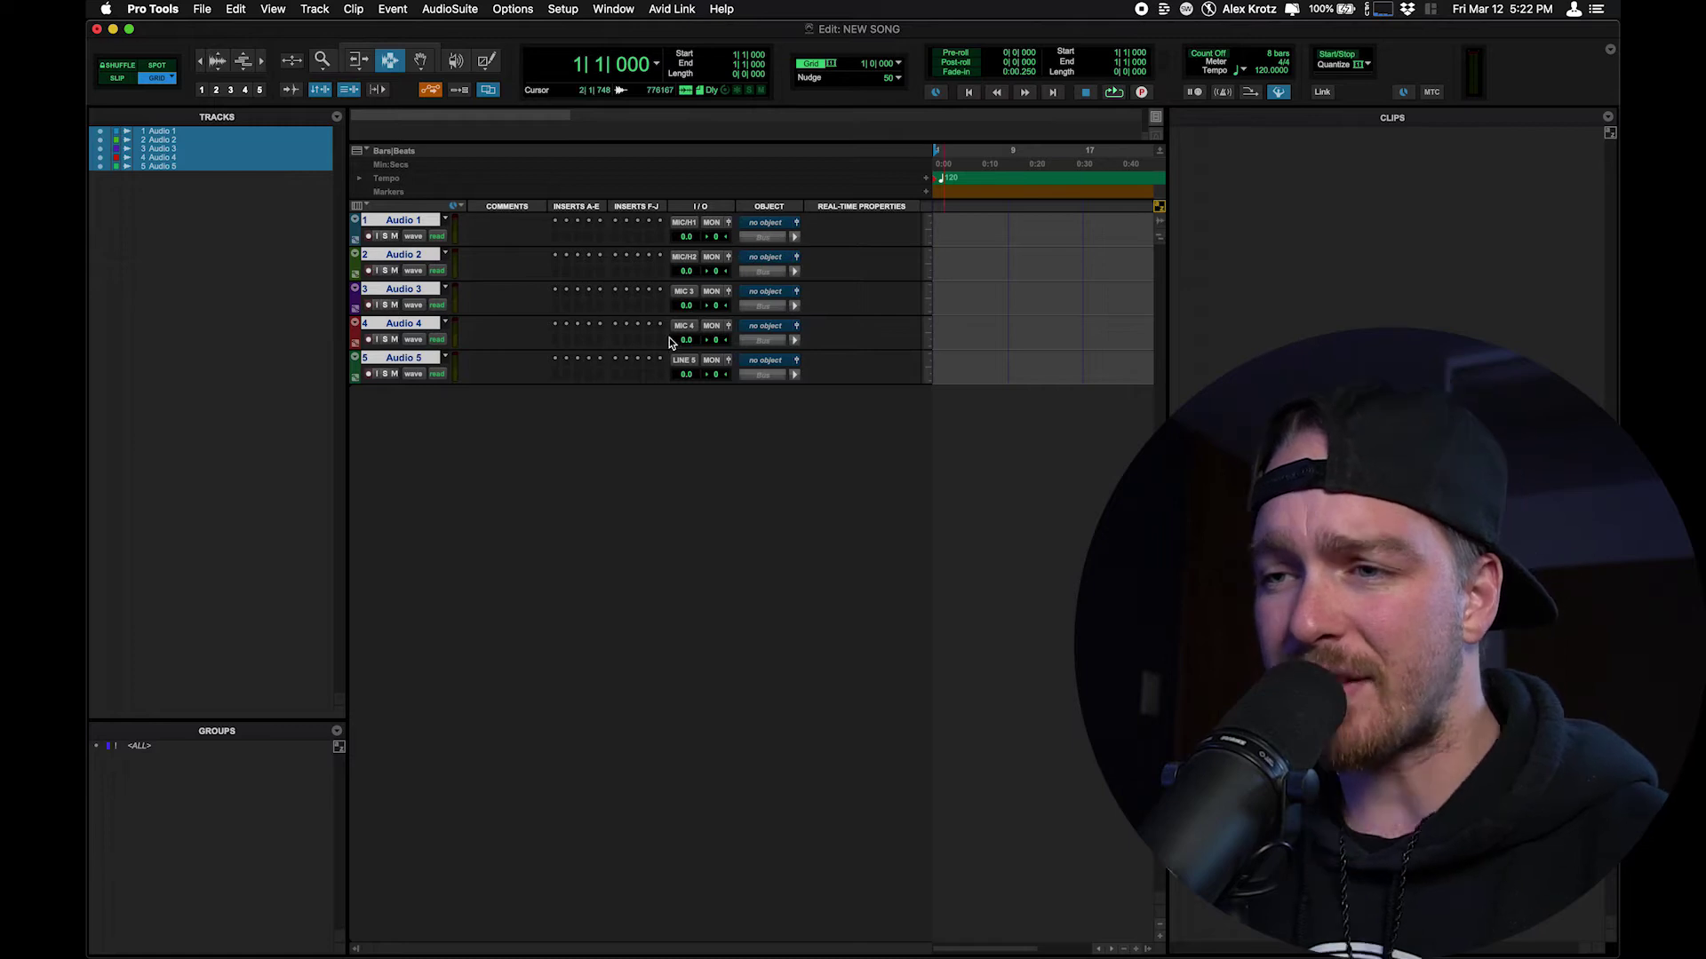
left_click(561, 10)
left_click(572, 103)
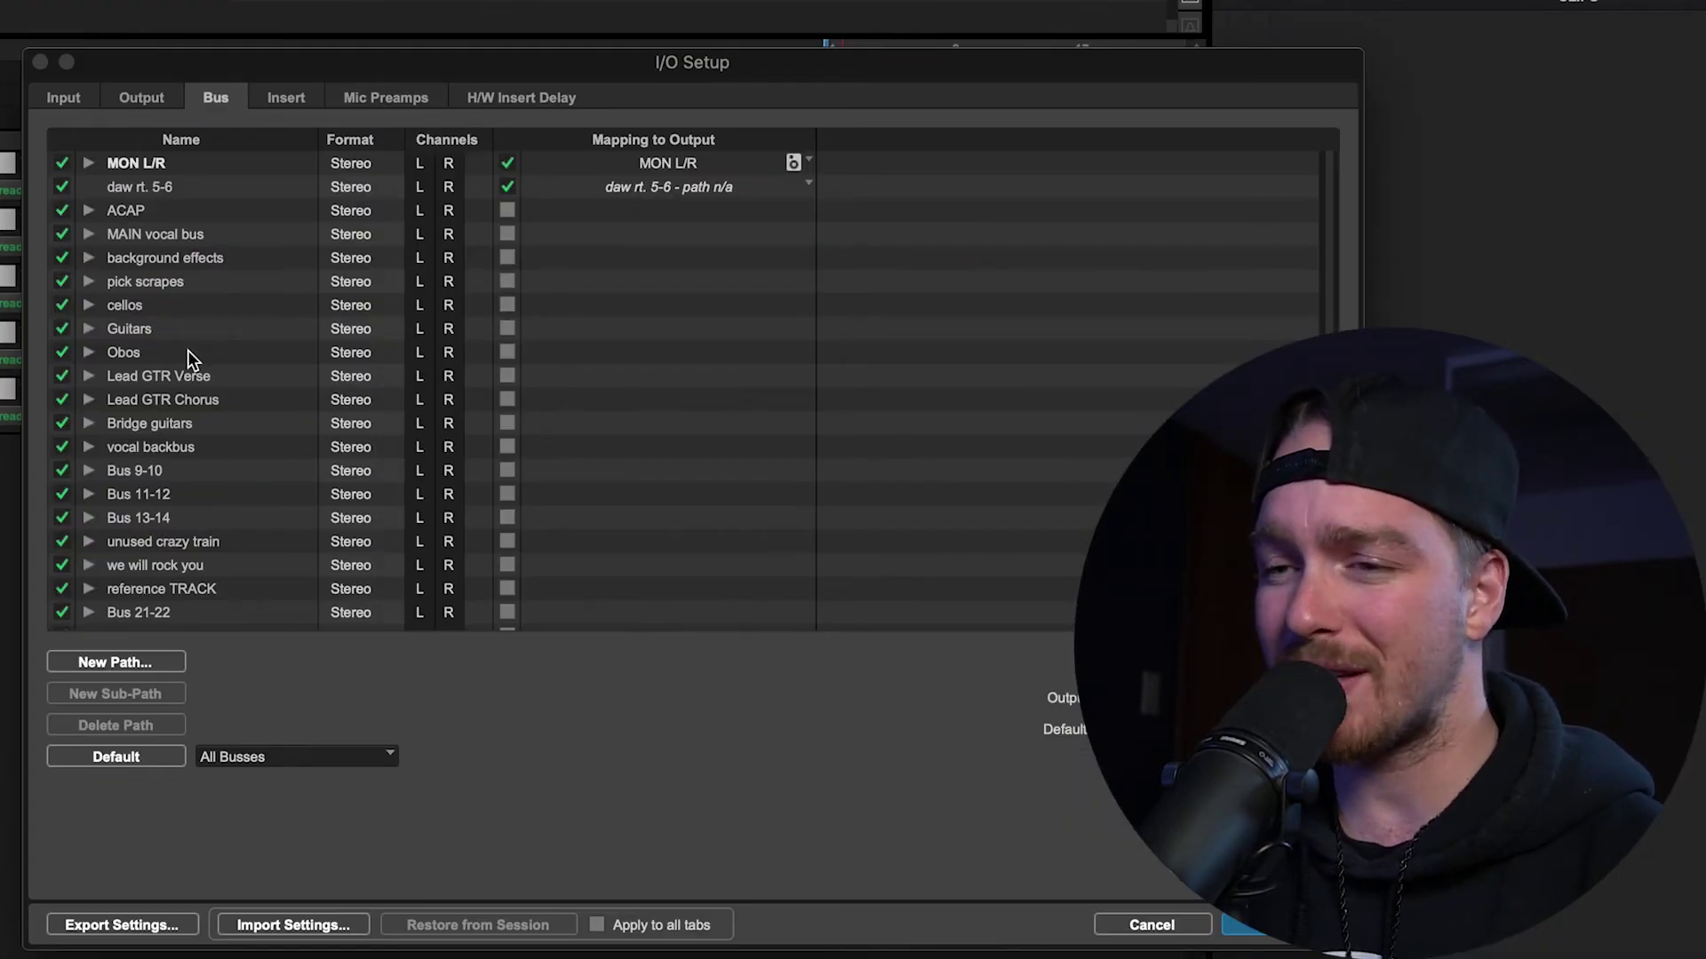
left_click(142, 380)
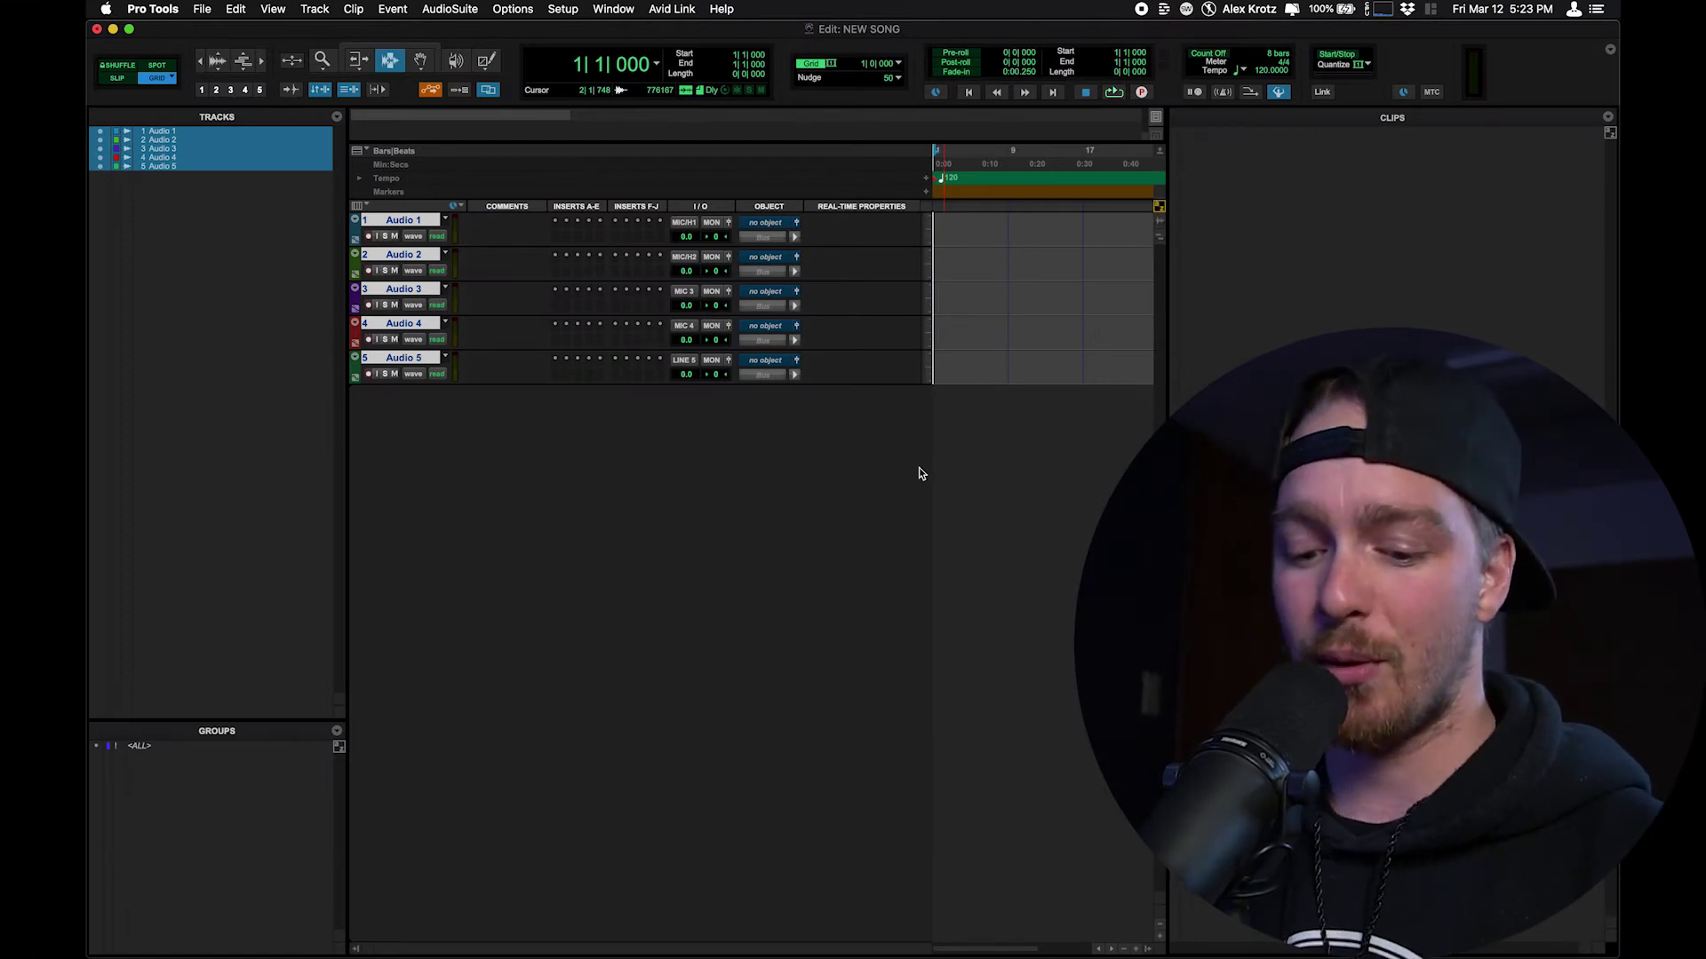
- Close NEW SONG and create a new BlankStart session from the BlankStart template
key("super+shift+w")
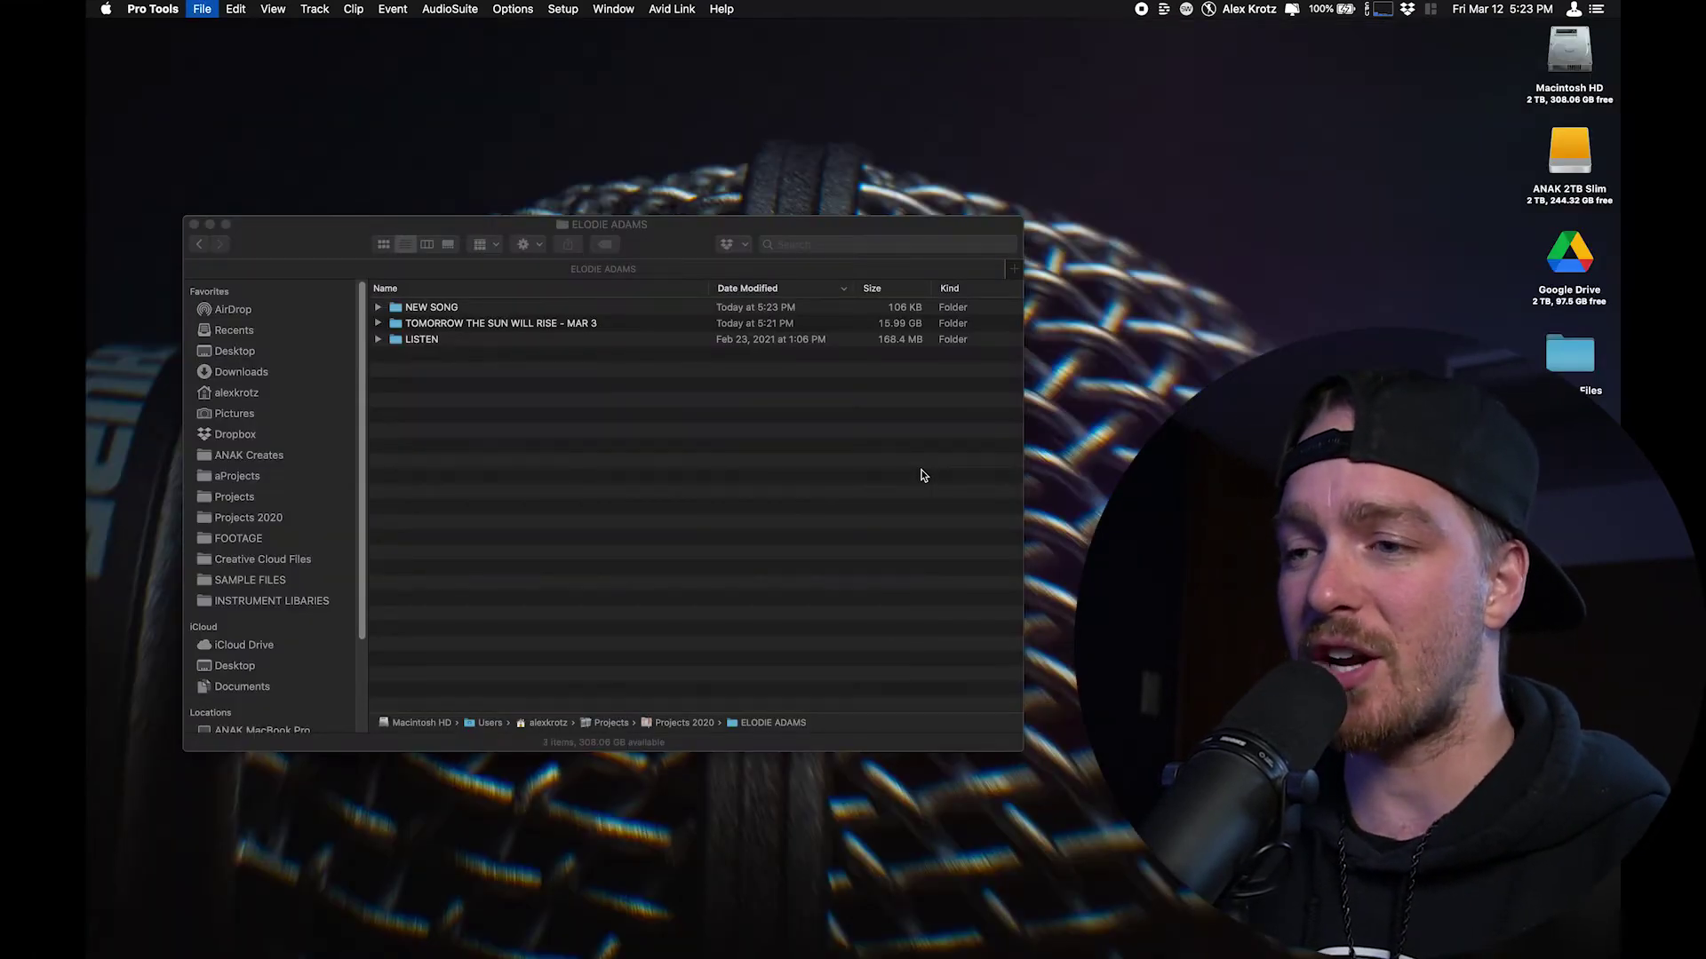
key("super+n")
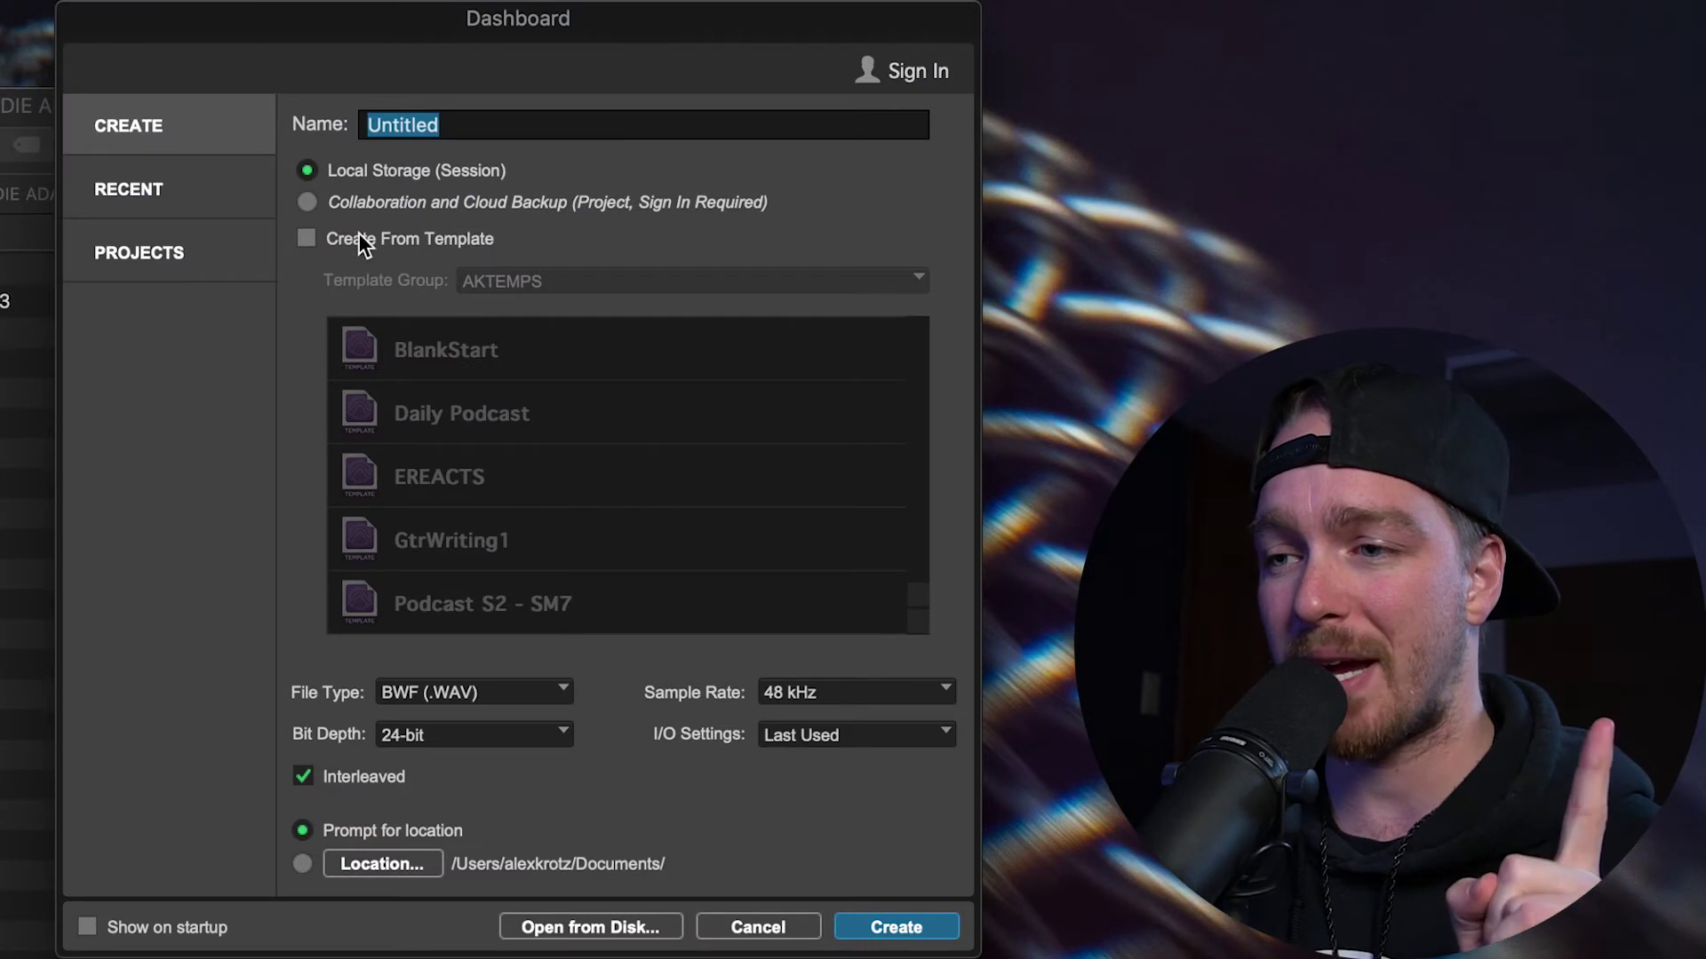
left_click(360, 238)
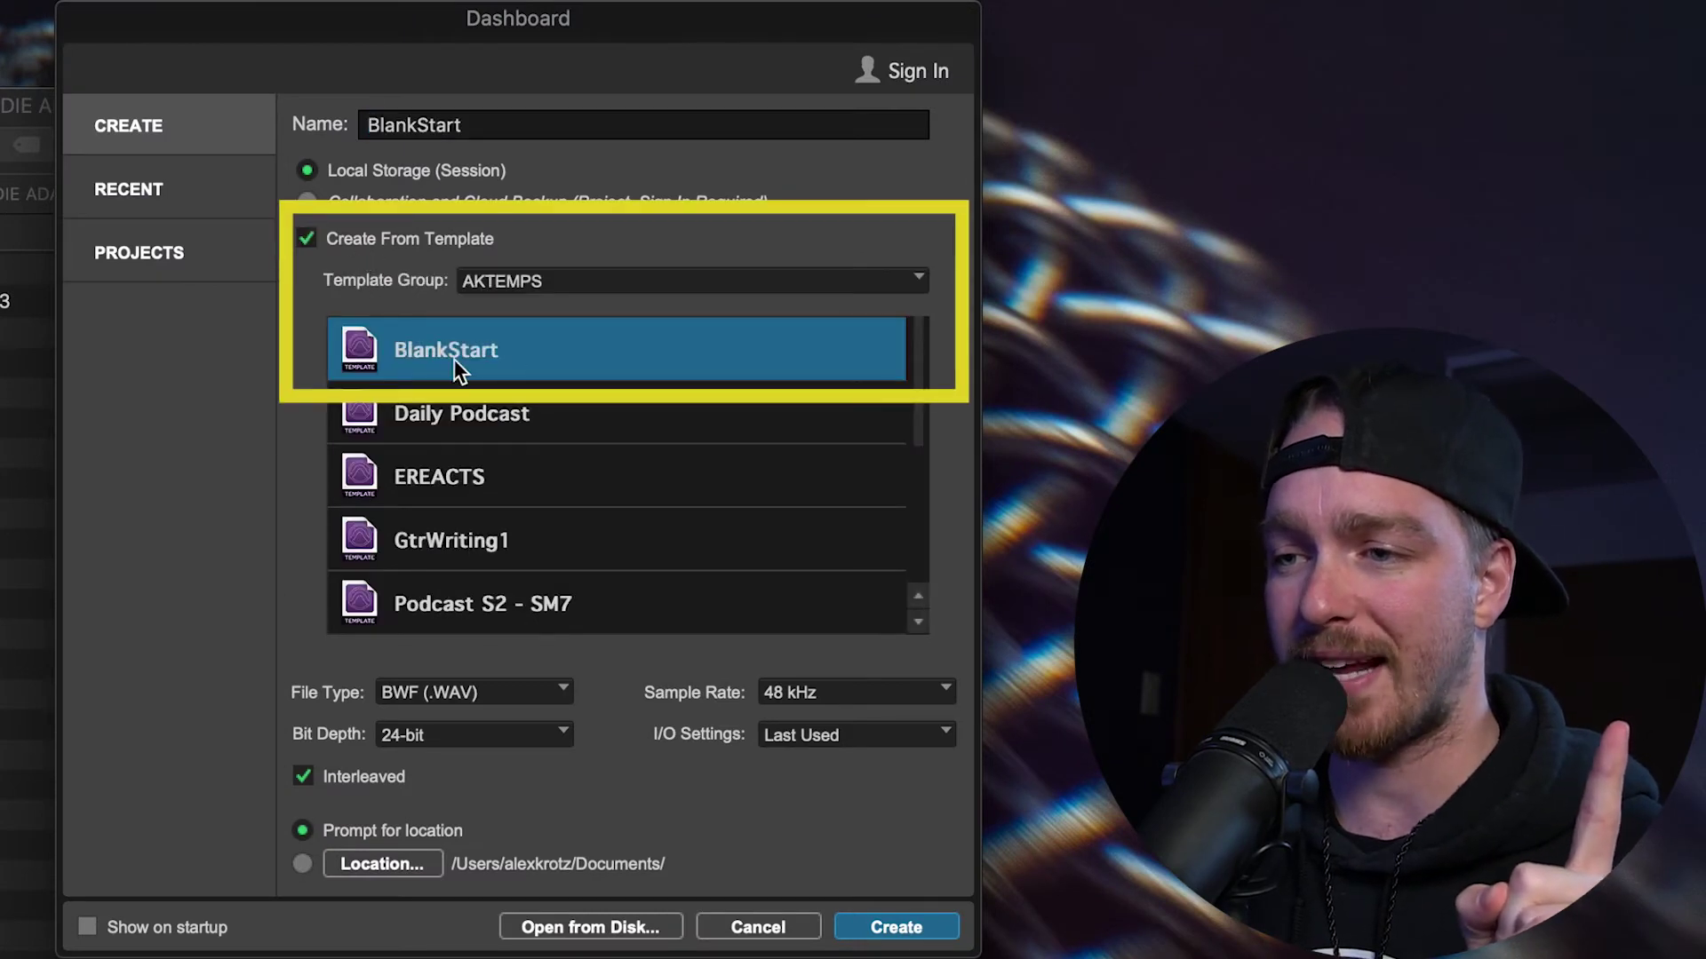
double_click(498, 340)
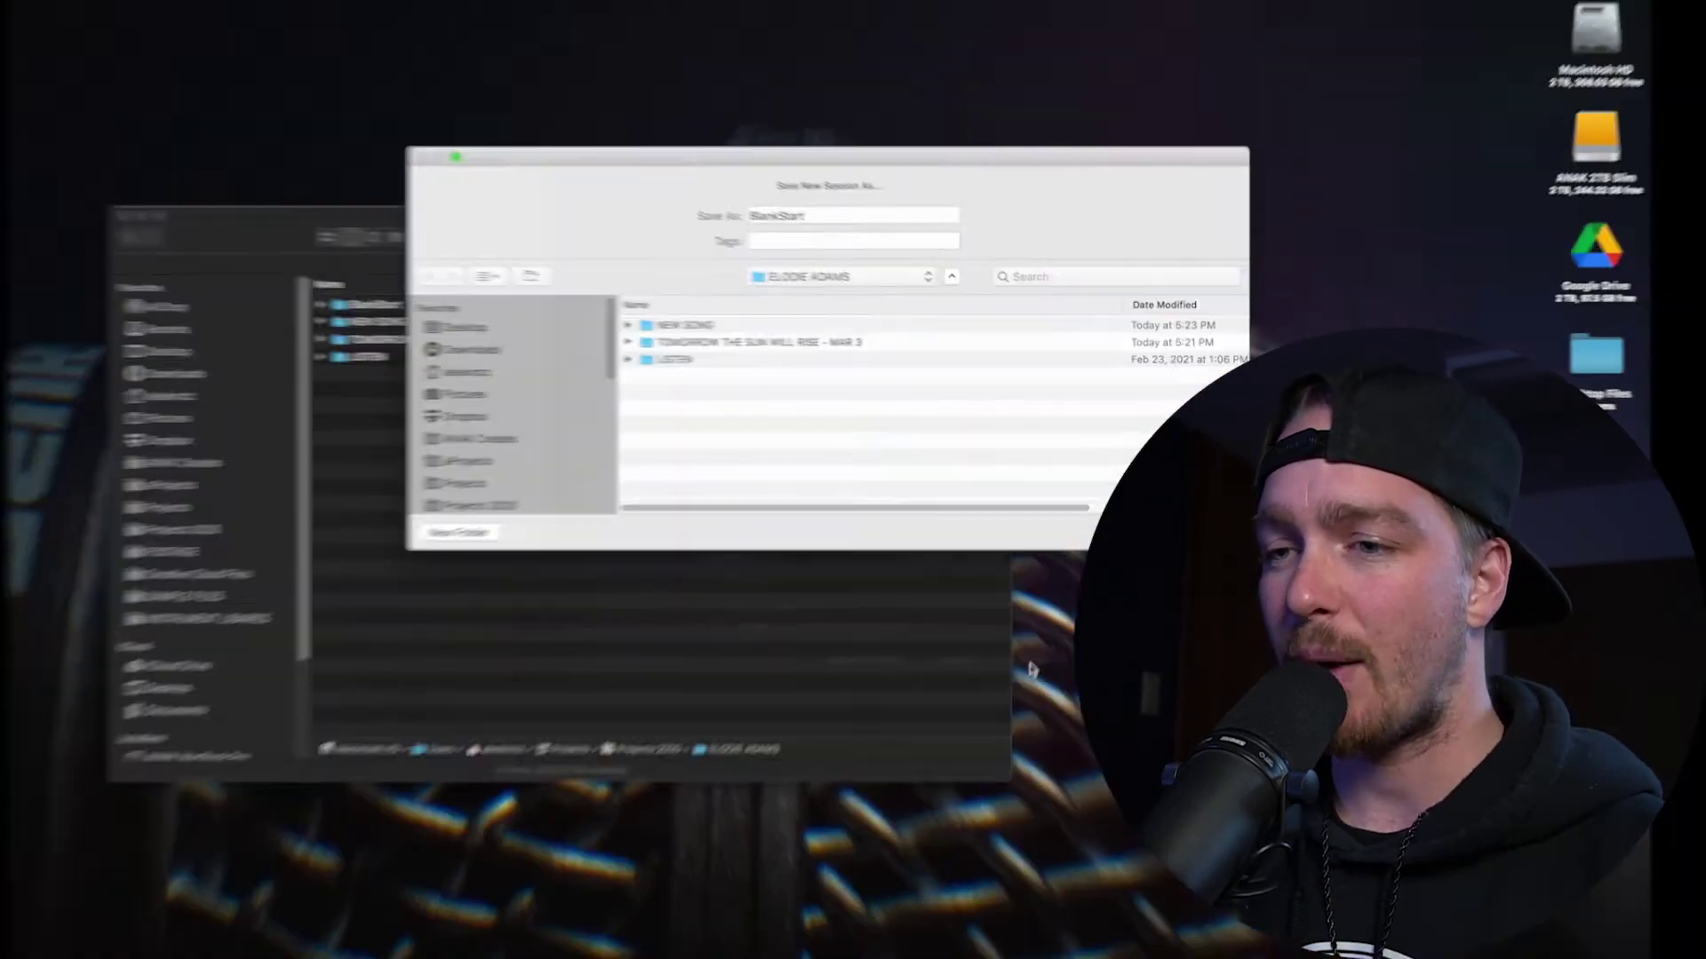
key("Return")
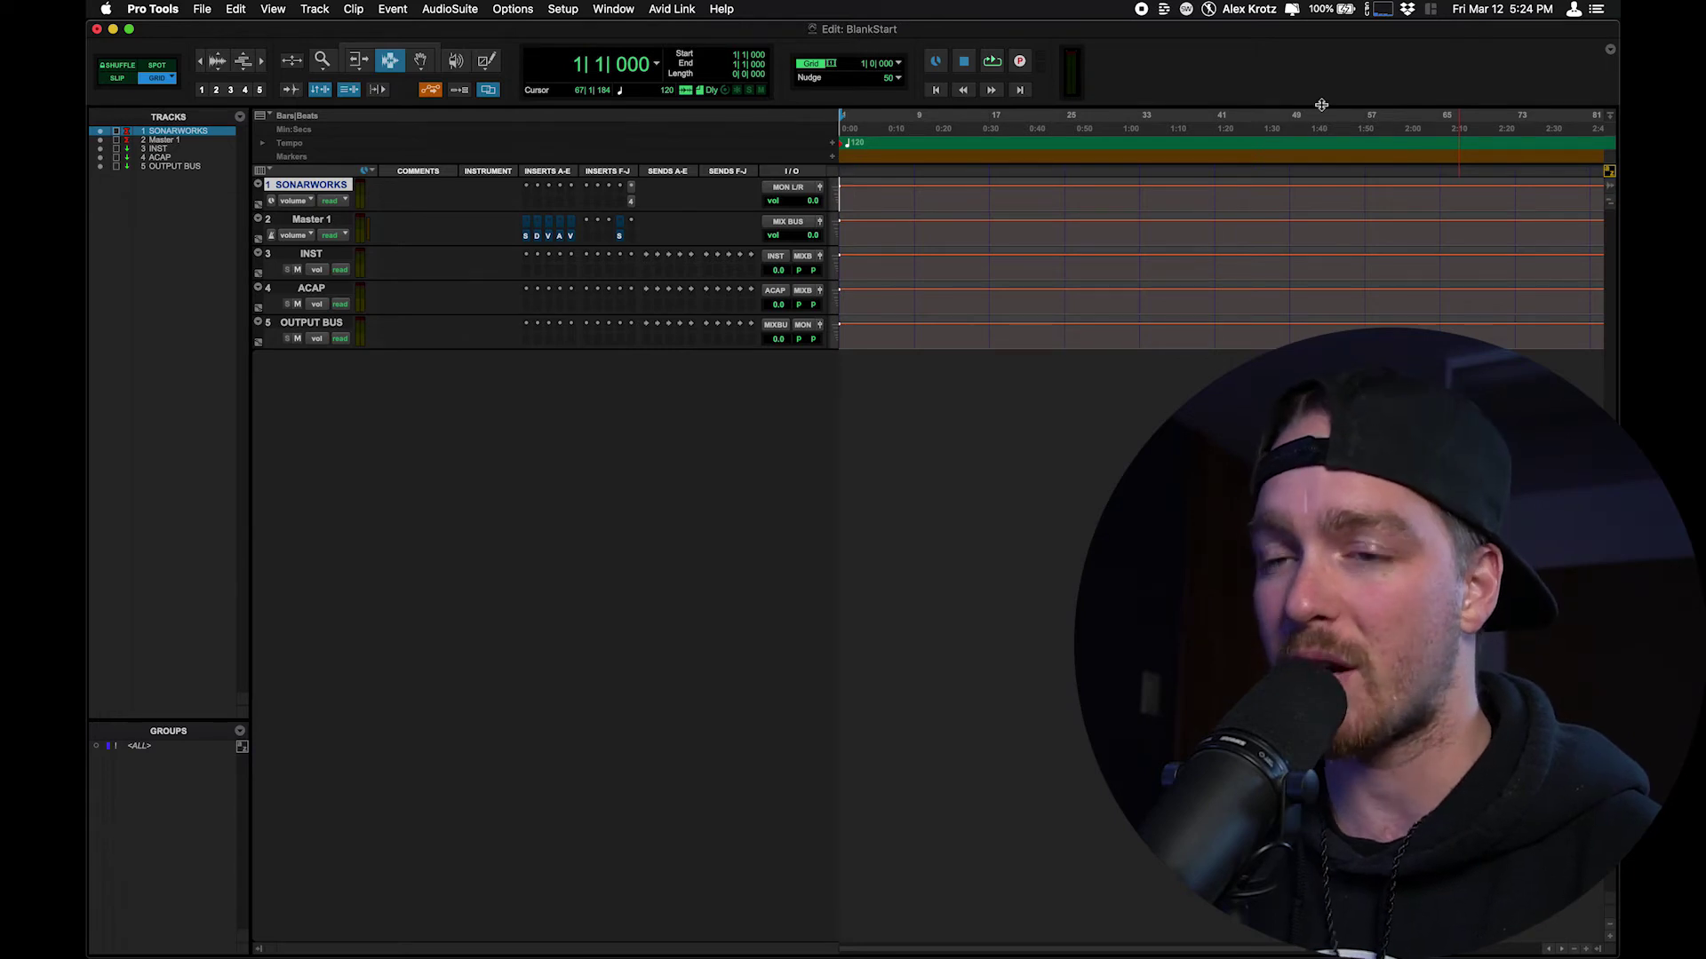
left_click(551, 11)
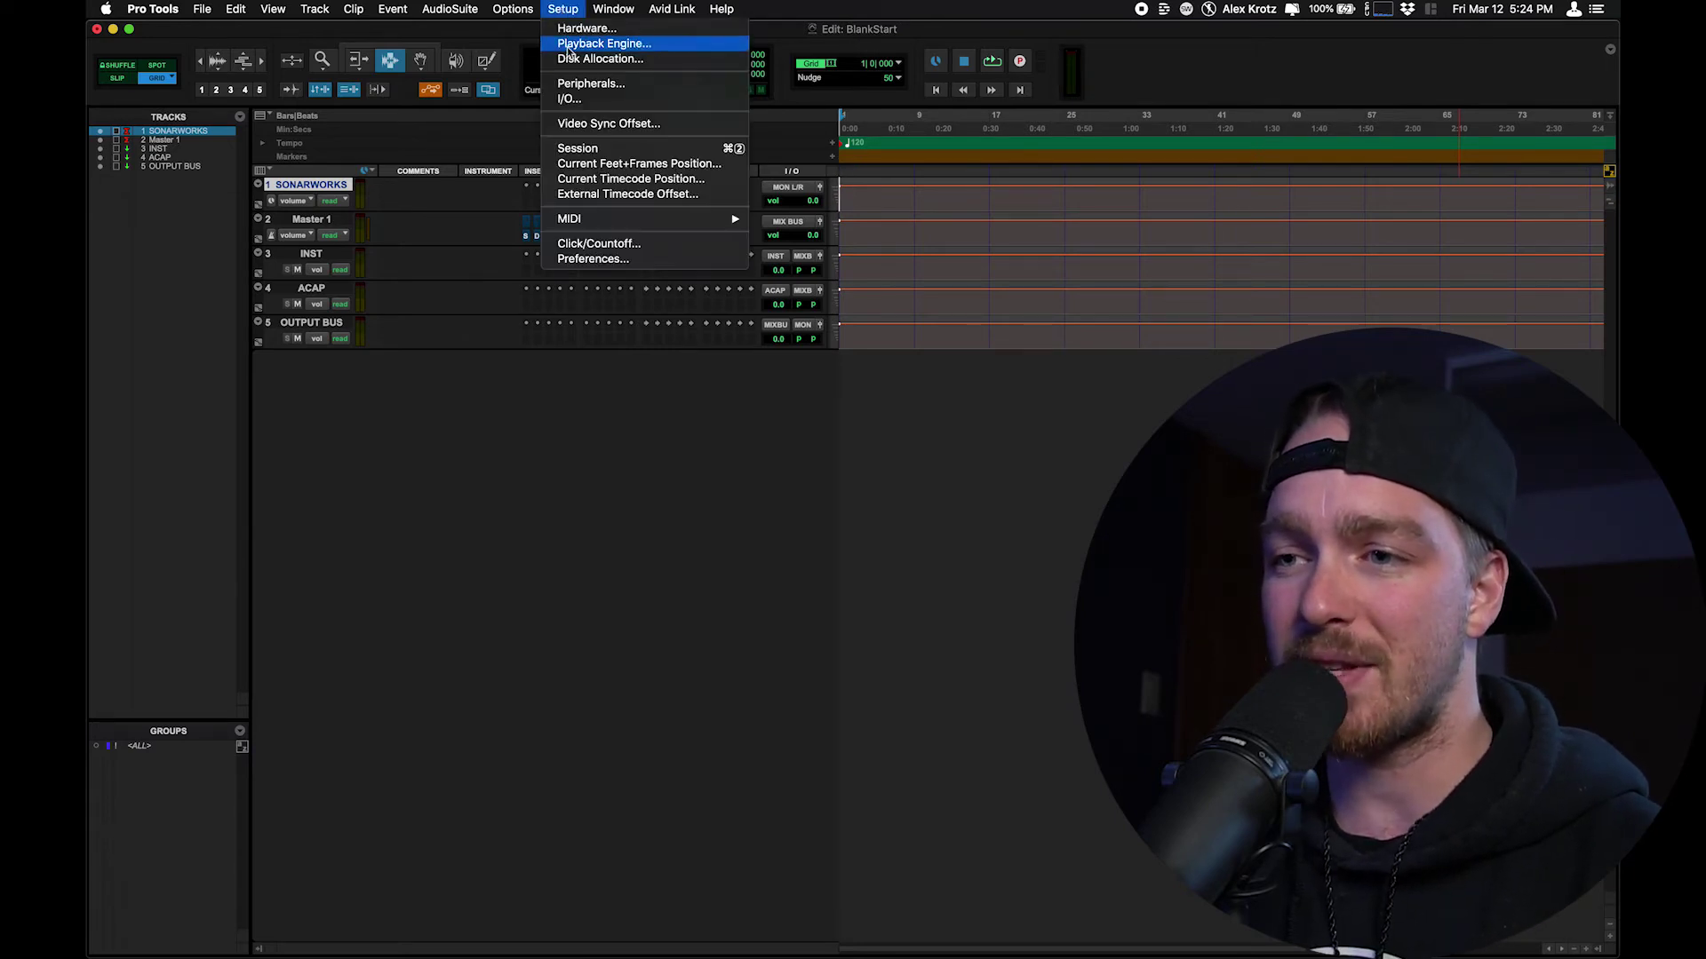
left_click(565, 99)
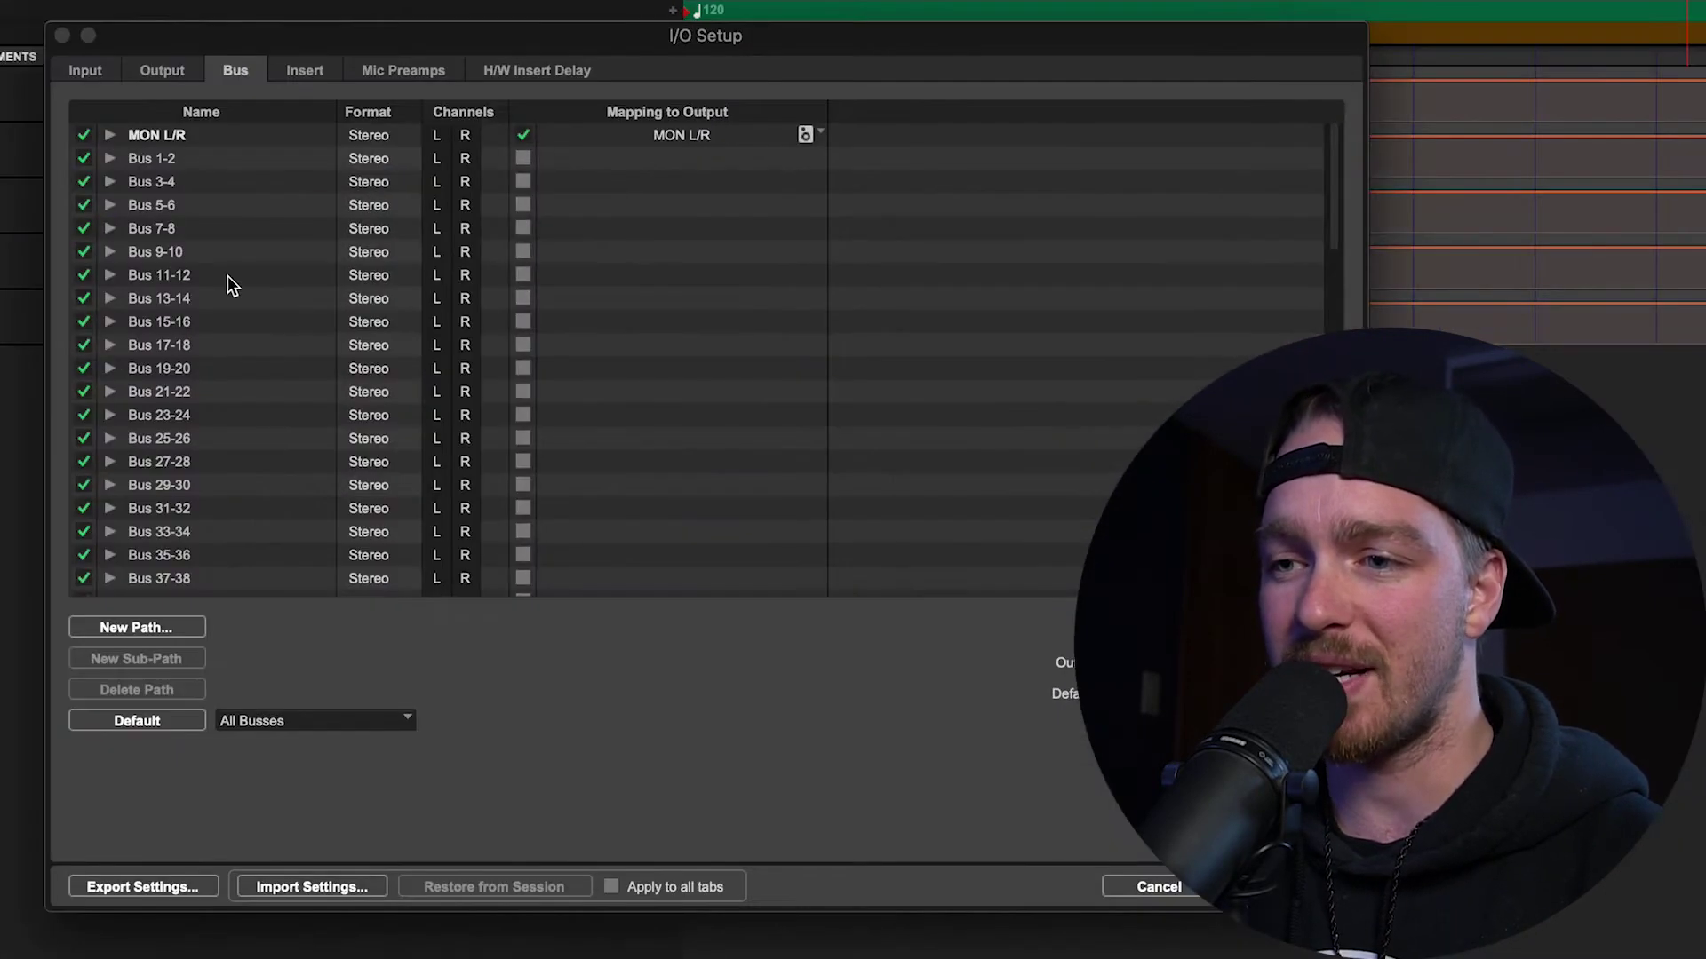
scroll(333, 284, "down", 15)
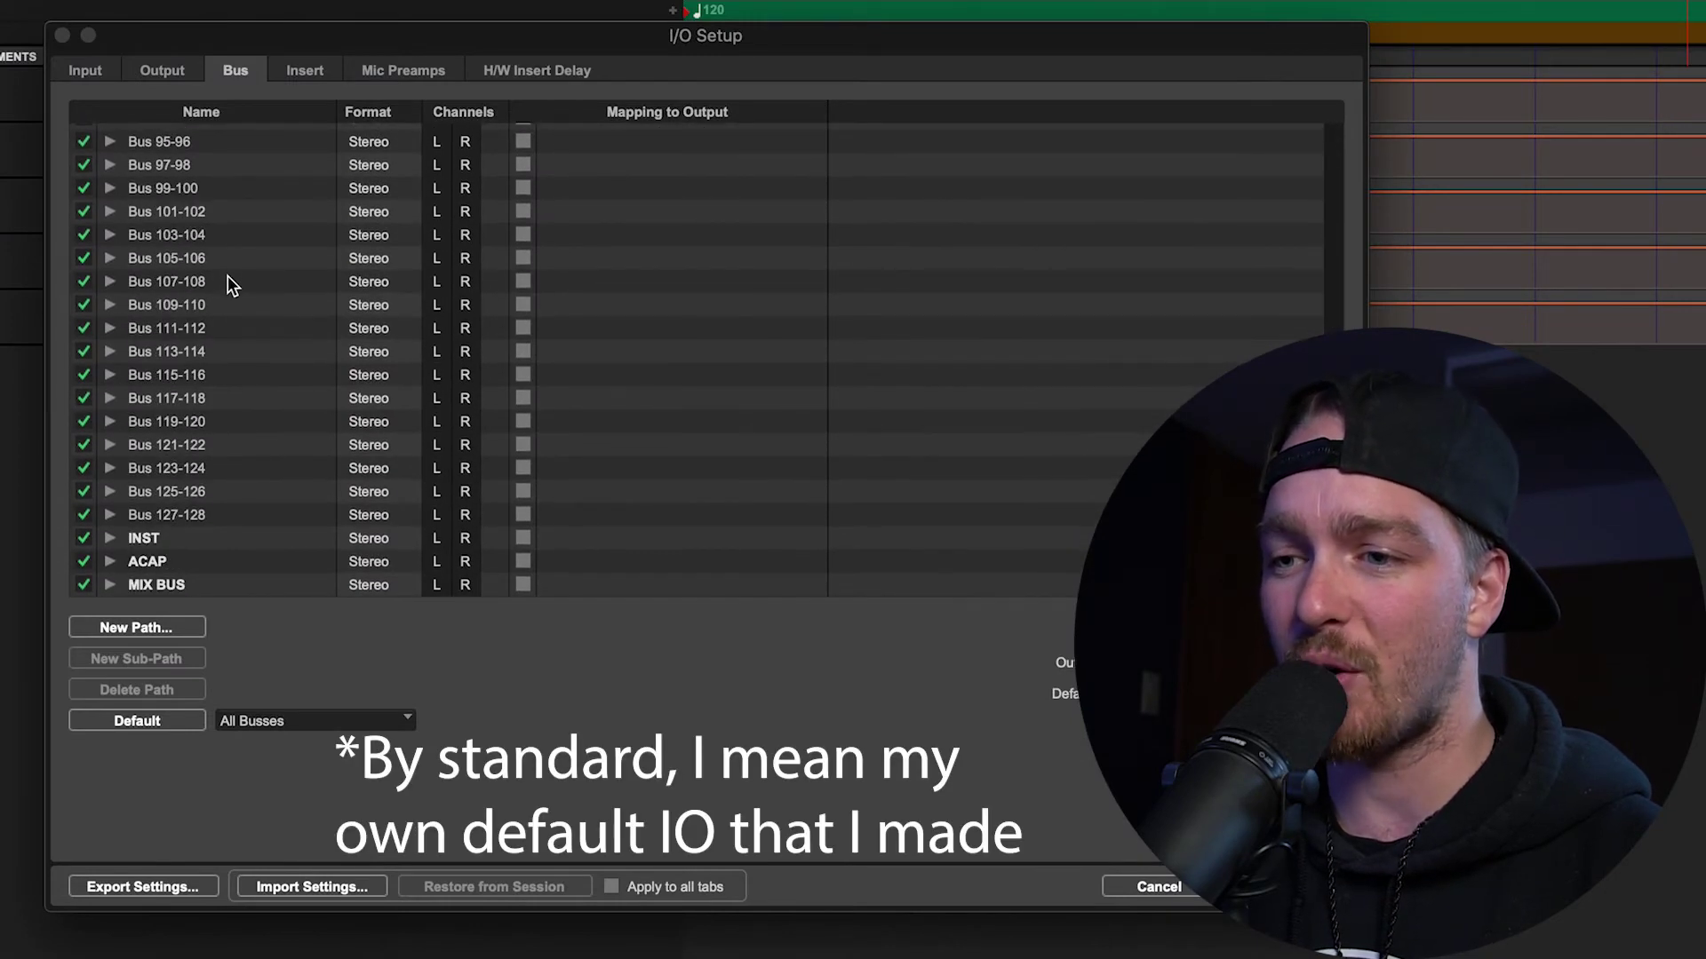
scroll(227, 282, "up", 15)
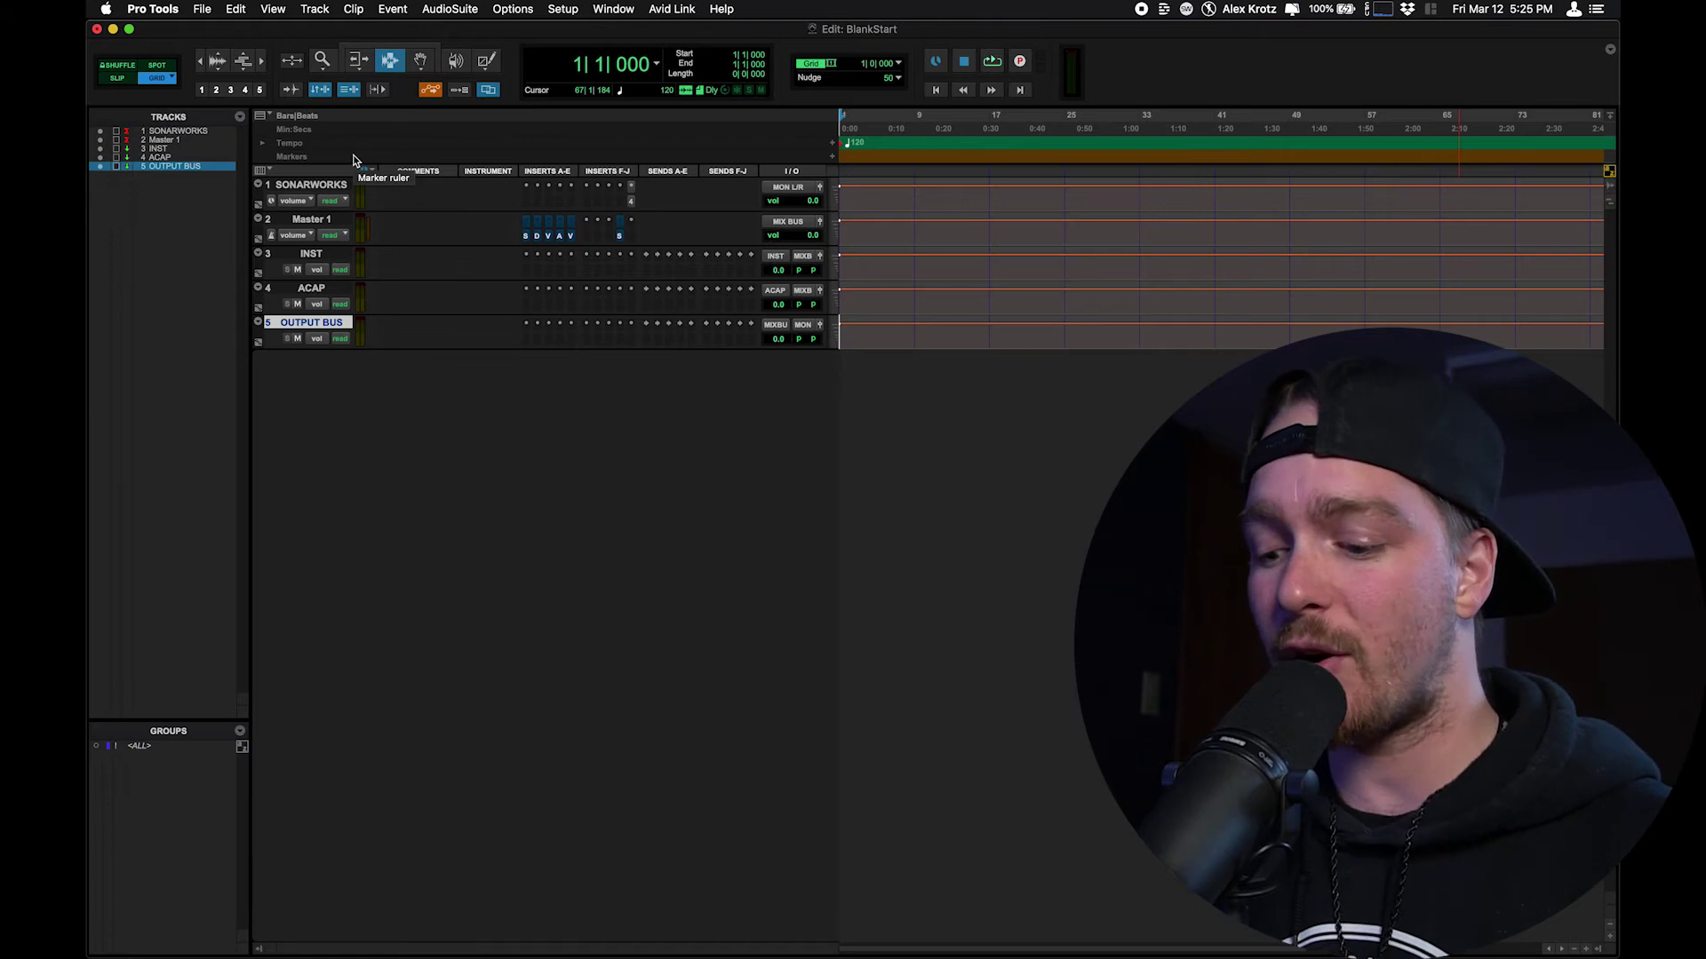
key("super+equal")
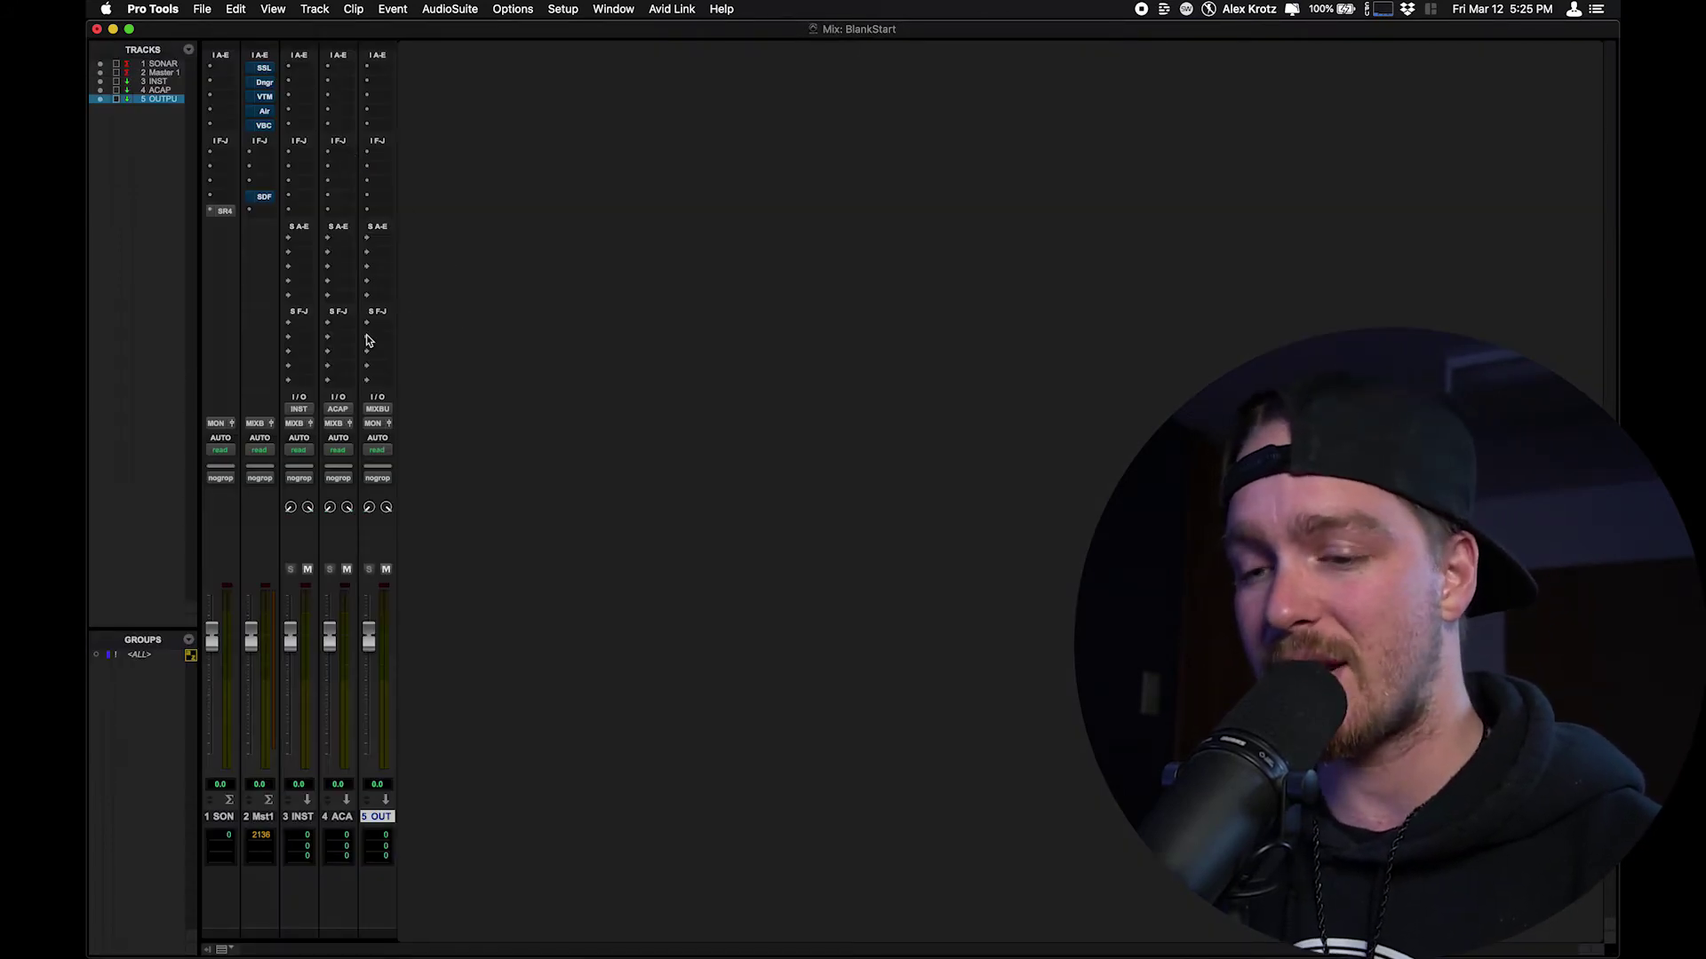
- Add five mono audio tracks, Audio 1–5, to BlankStart and group them as Group 1
key("super+equal")
key("shift+super+n")
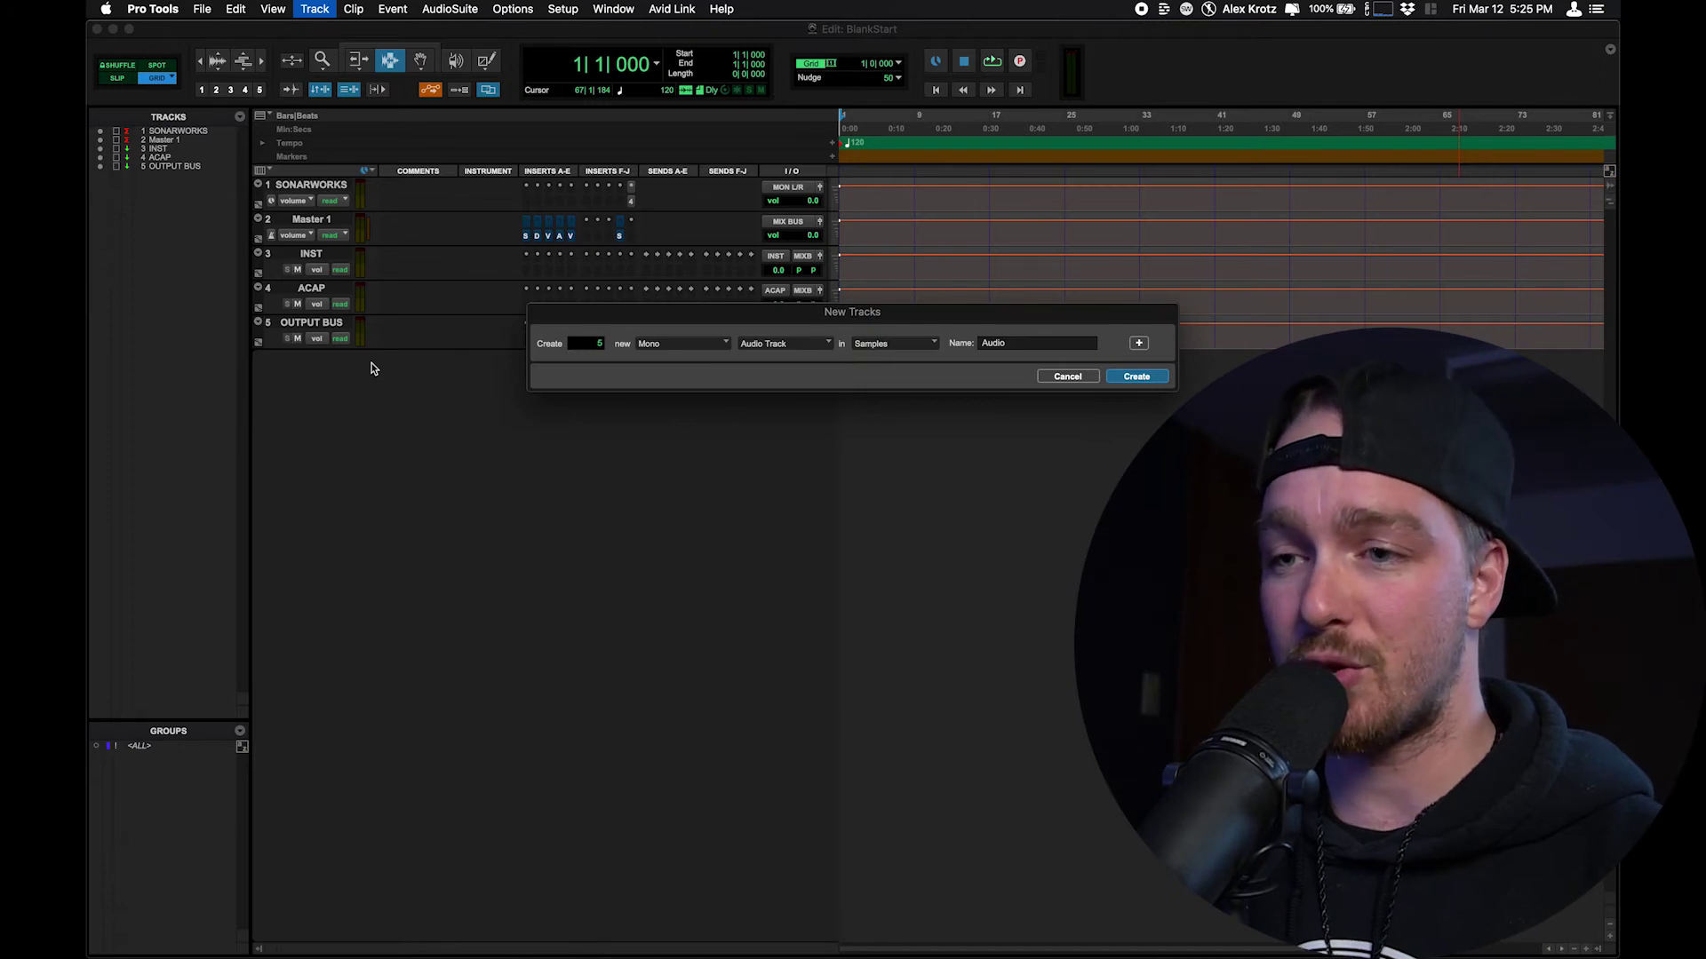
key("Return")
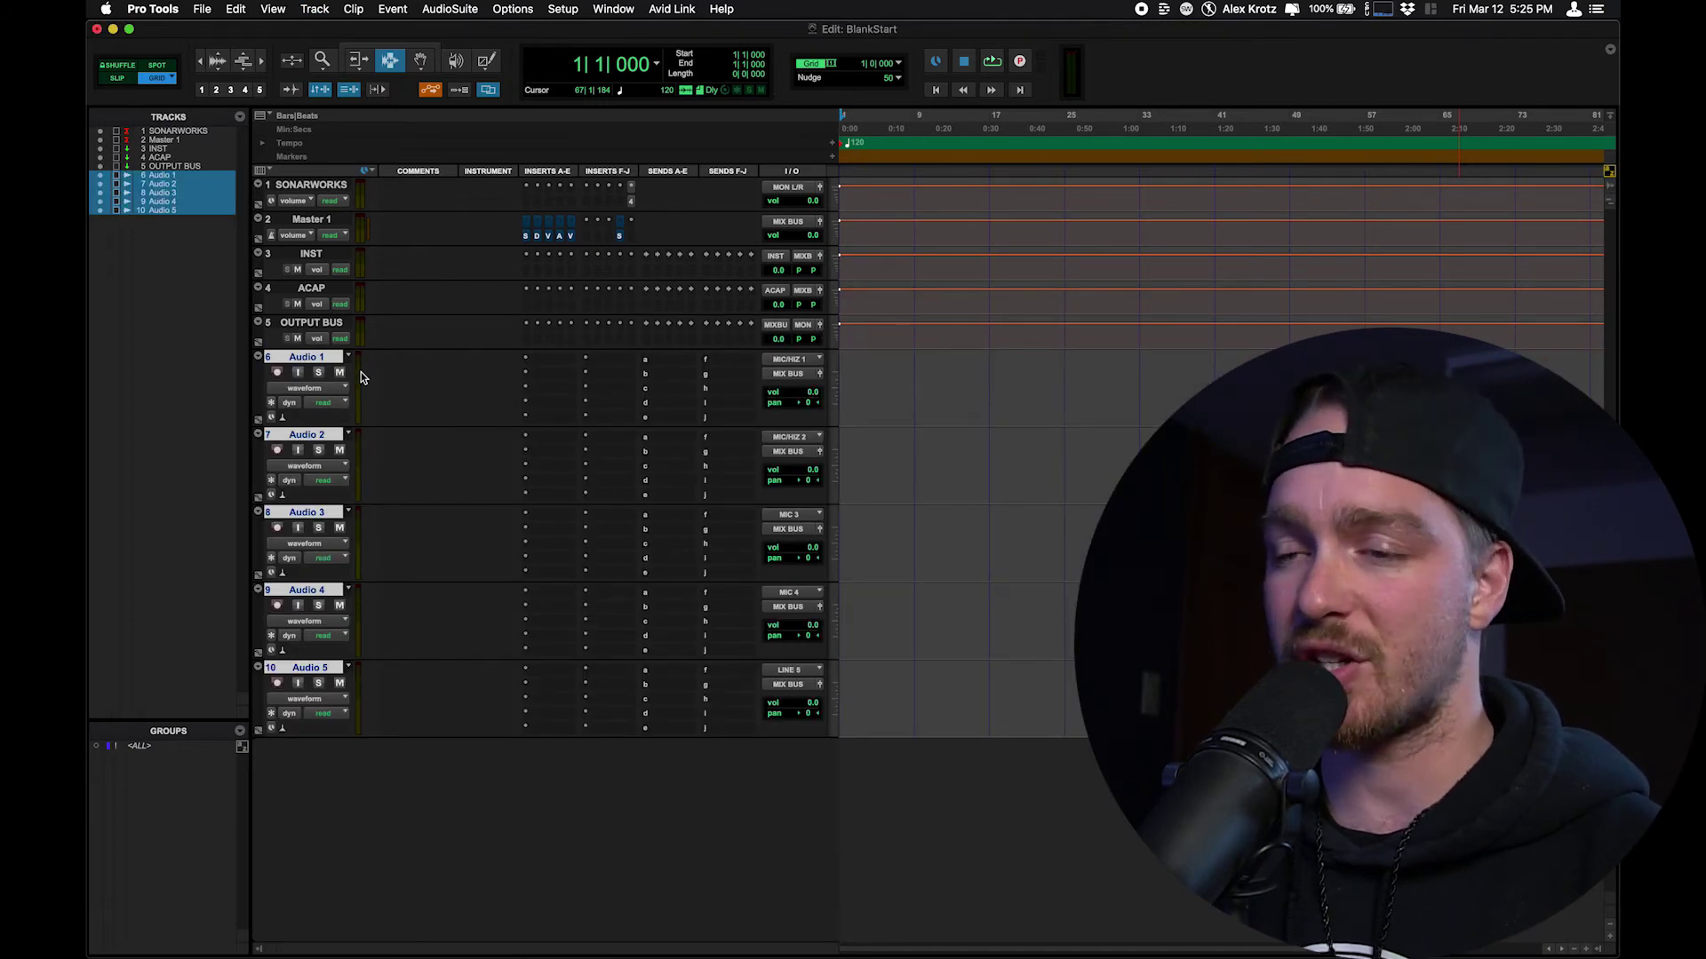
key("super+g")
key("Return")
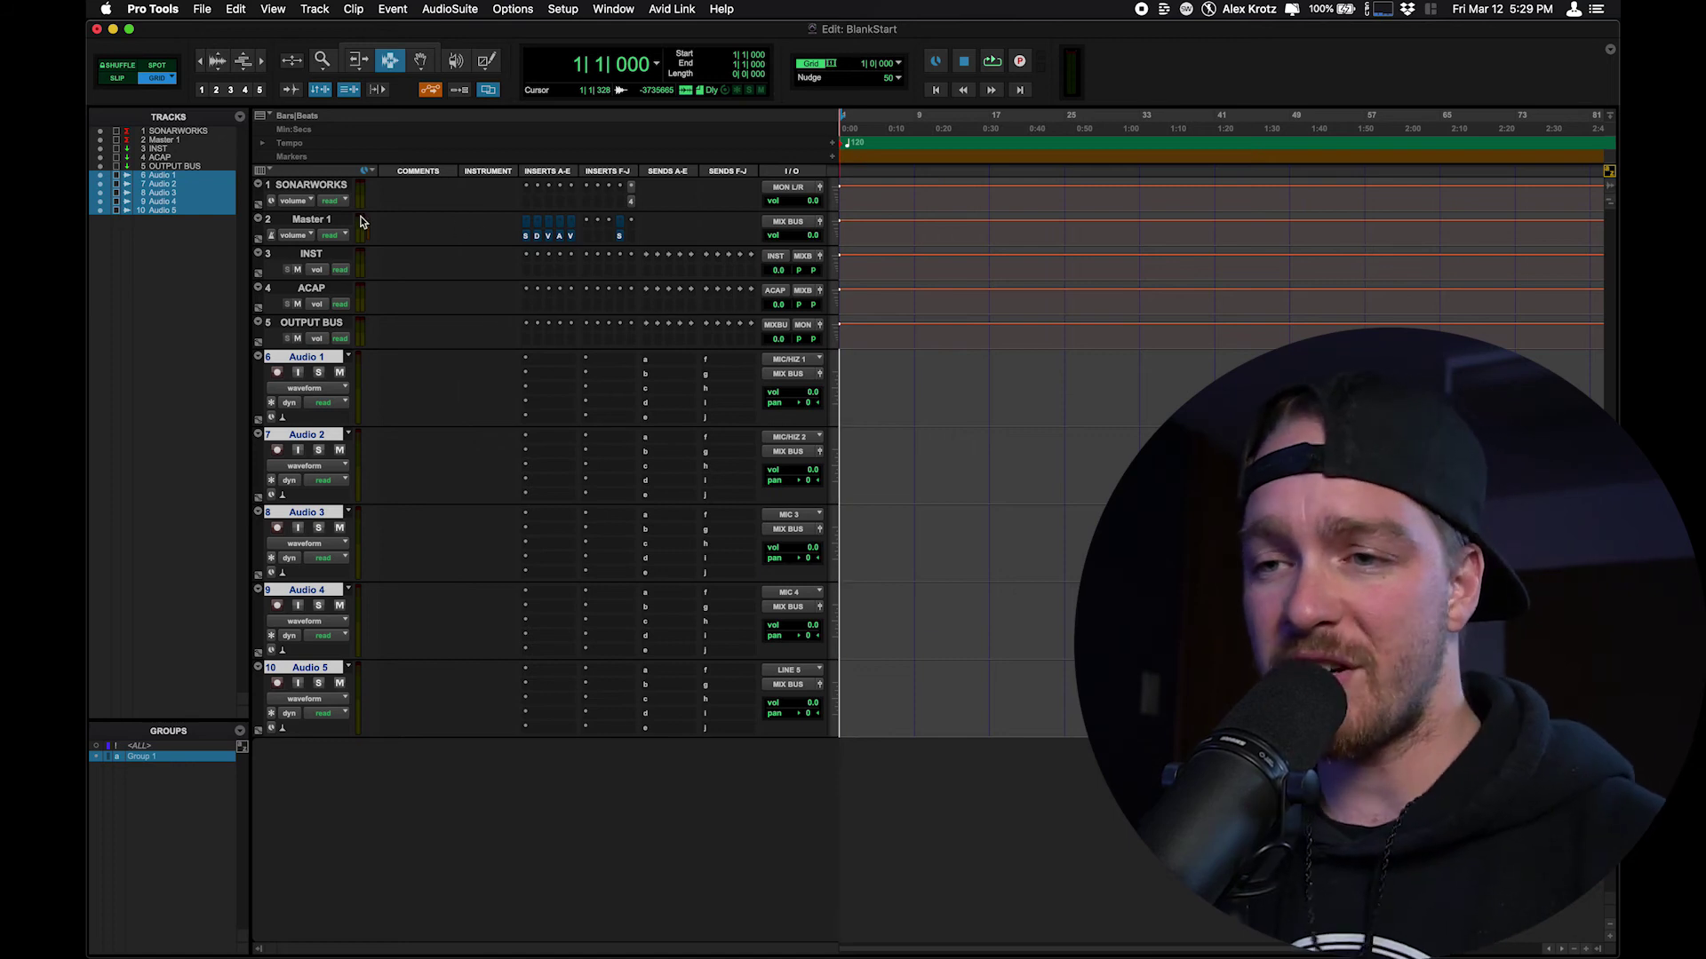
- Hide the Instrument column and save the session over the BlankStart template in AKTEMPS
left_click(269, 171)
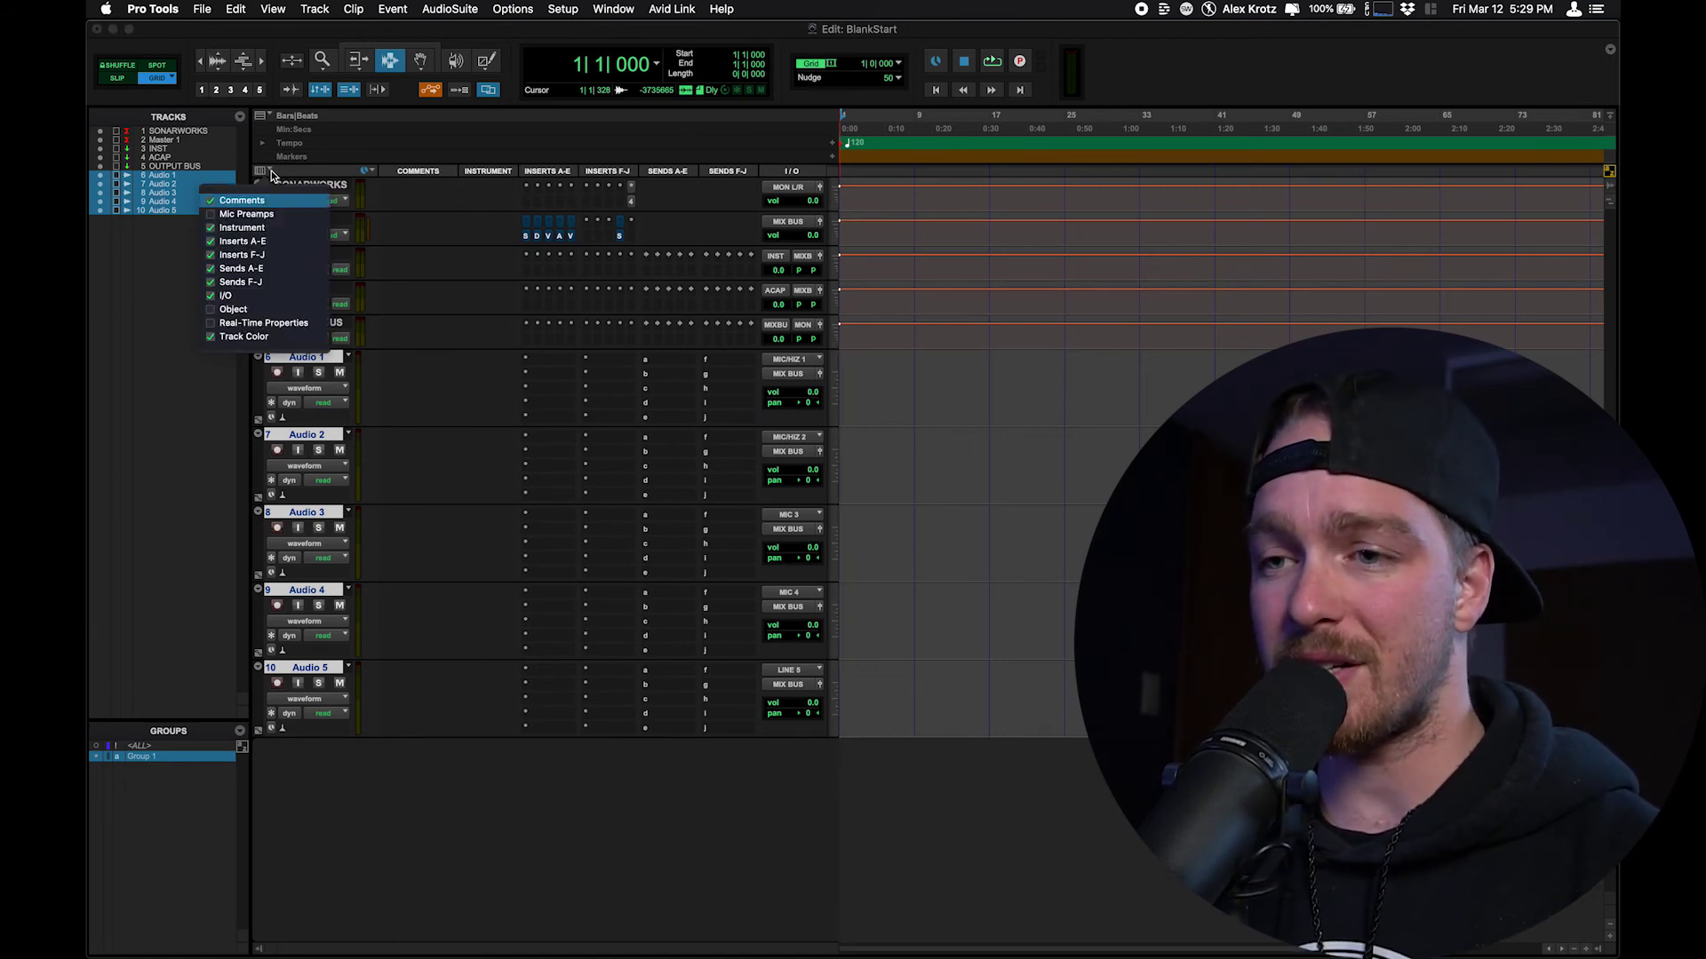
left_click(264, 229)
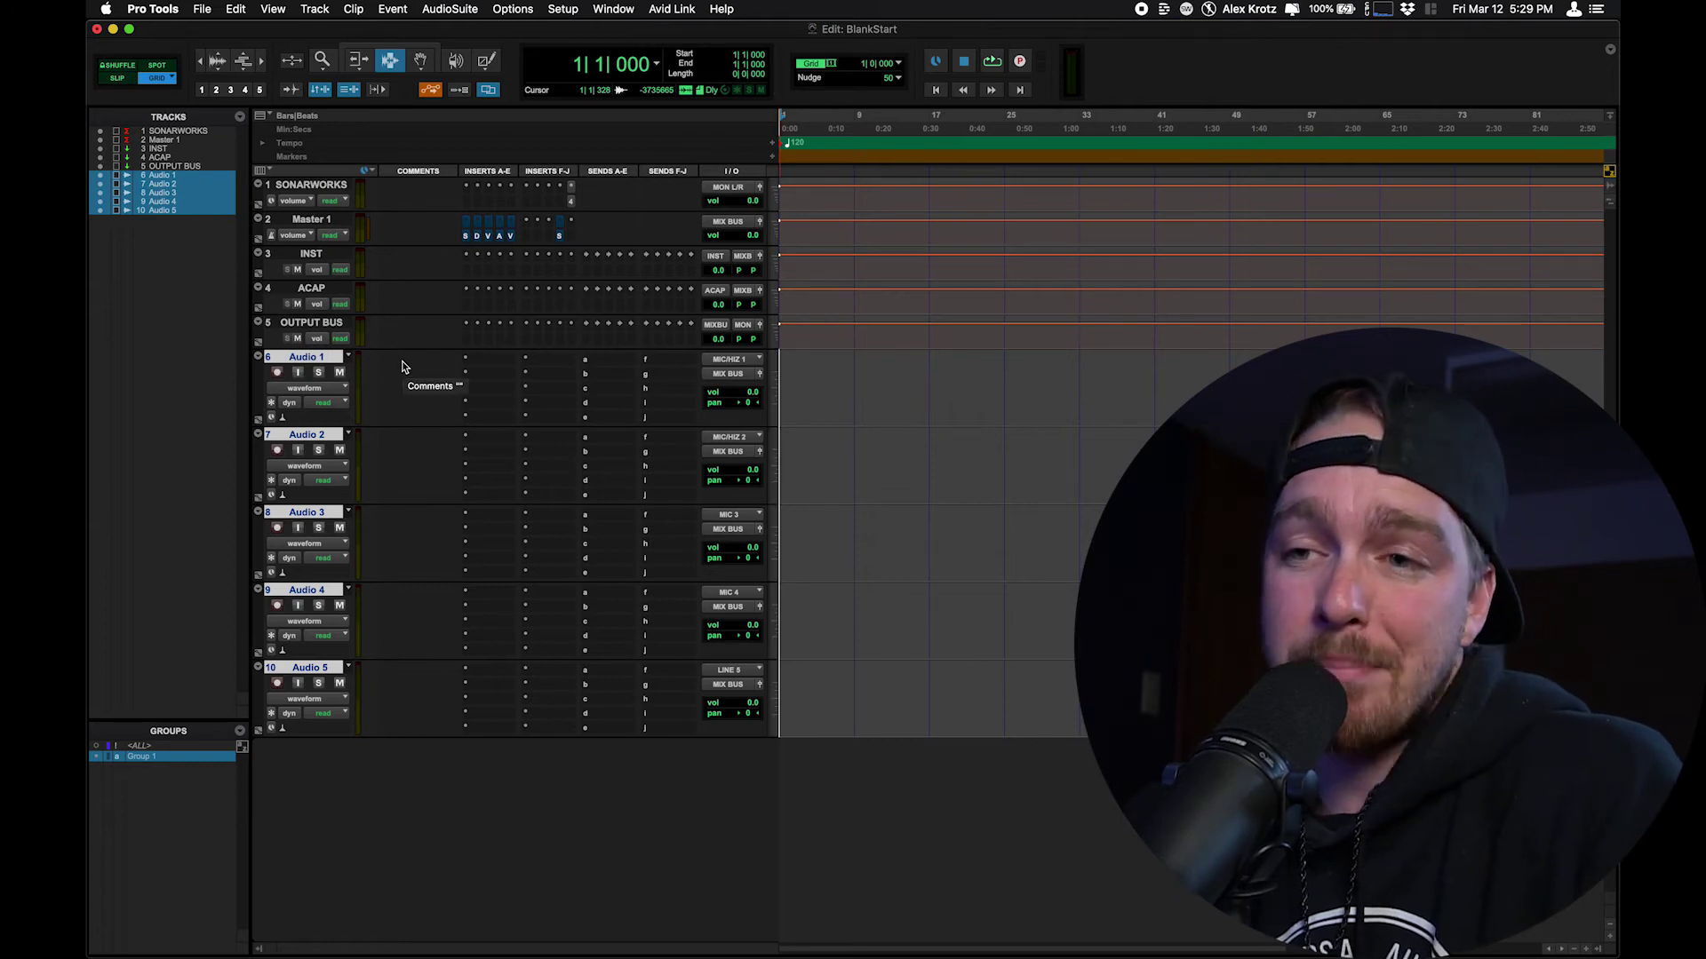
left_click(202, 9)
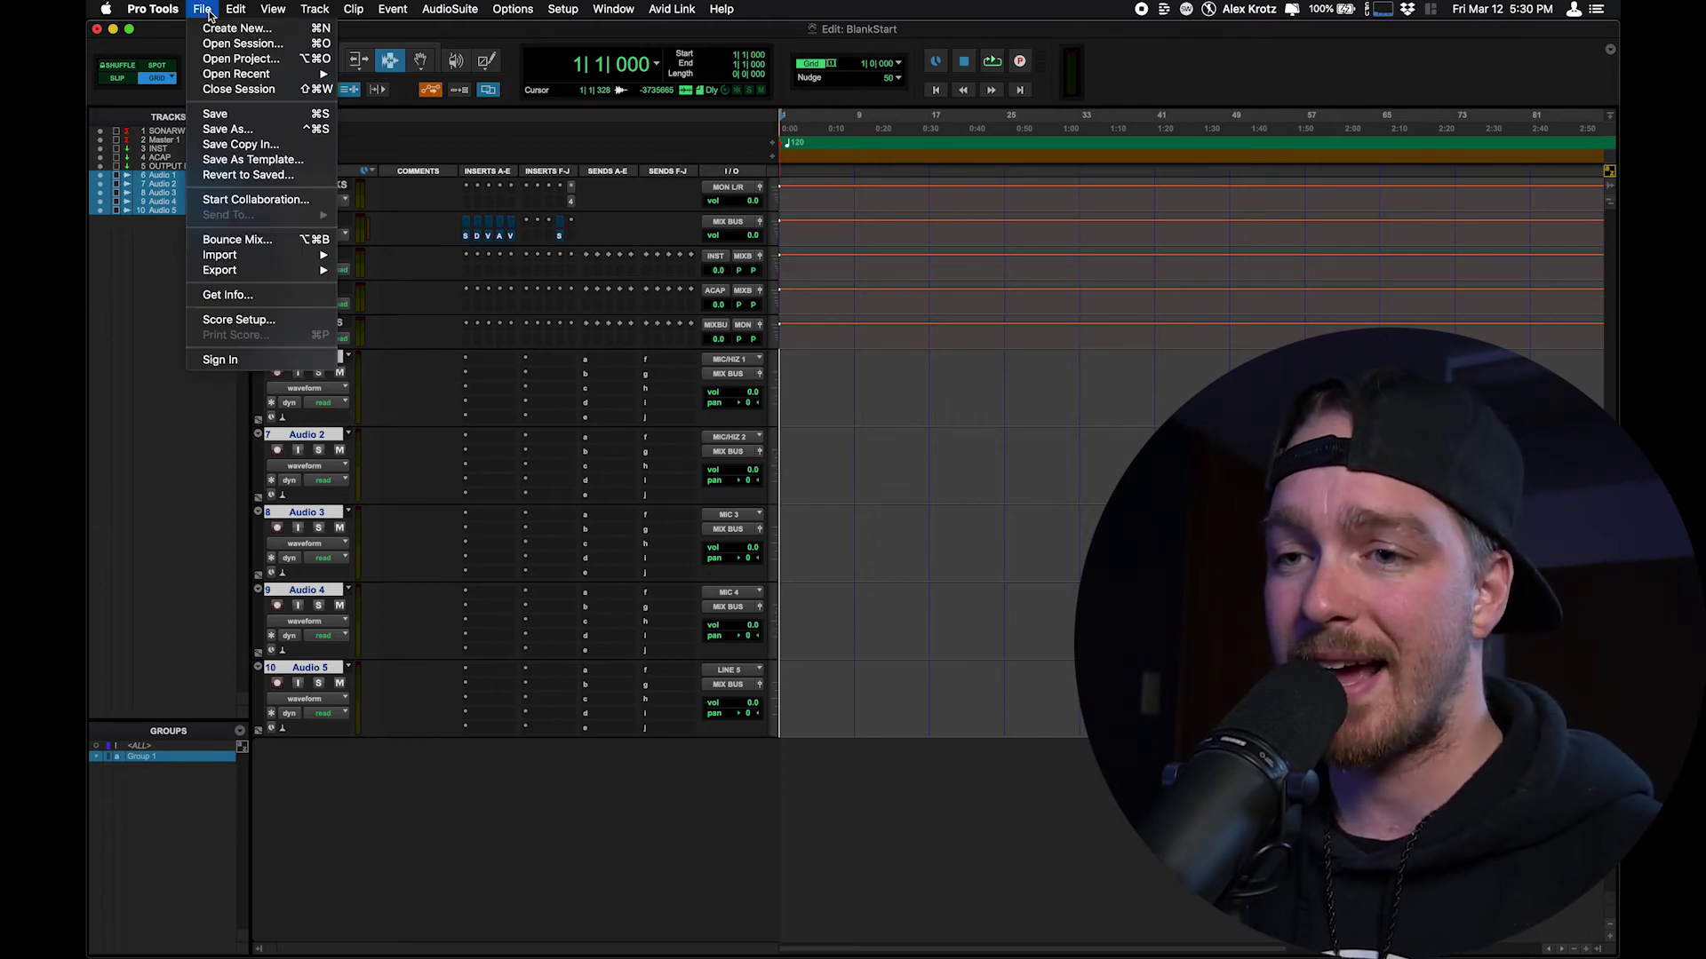
left_click(271, 161)
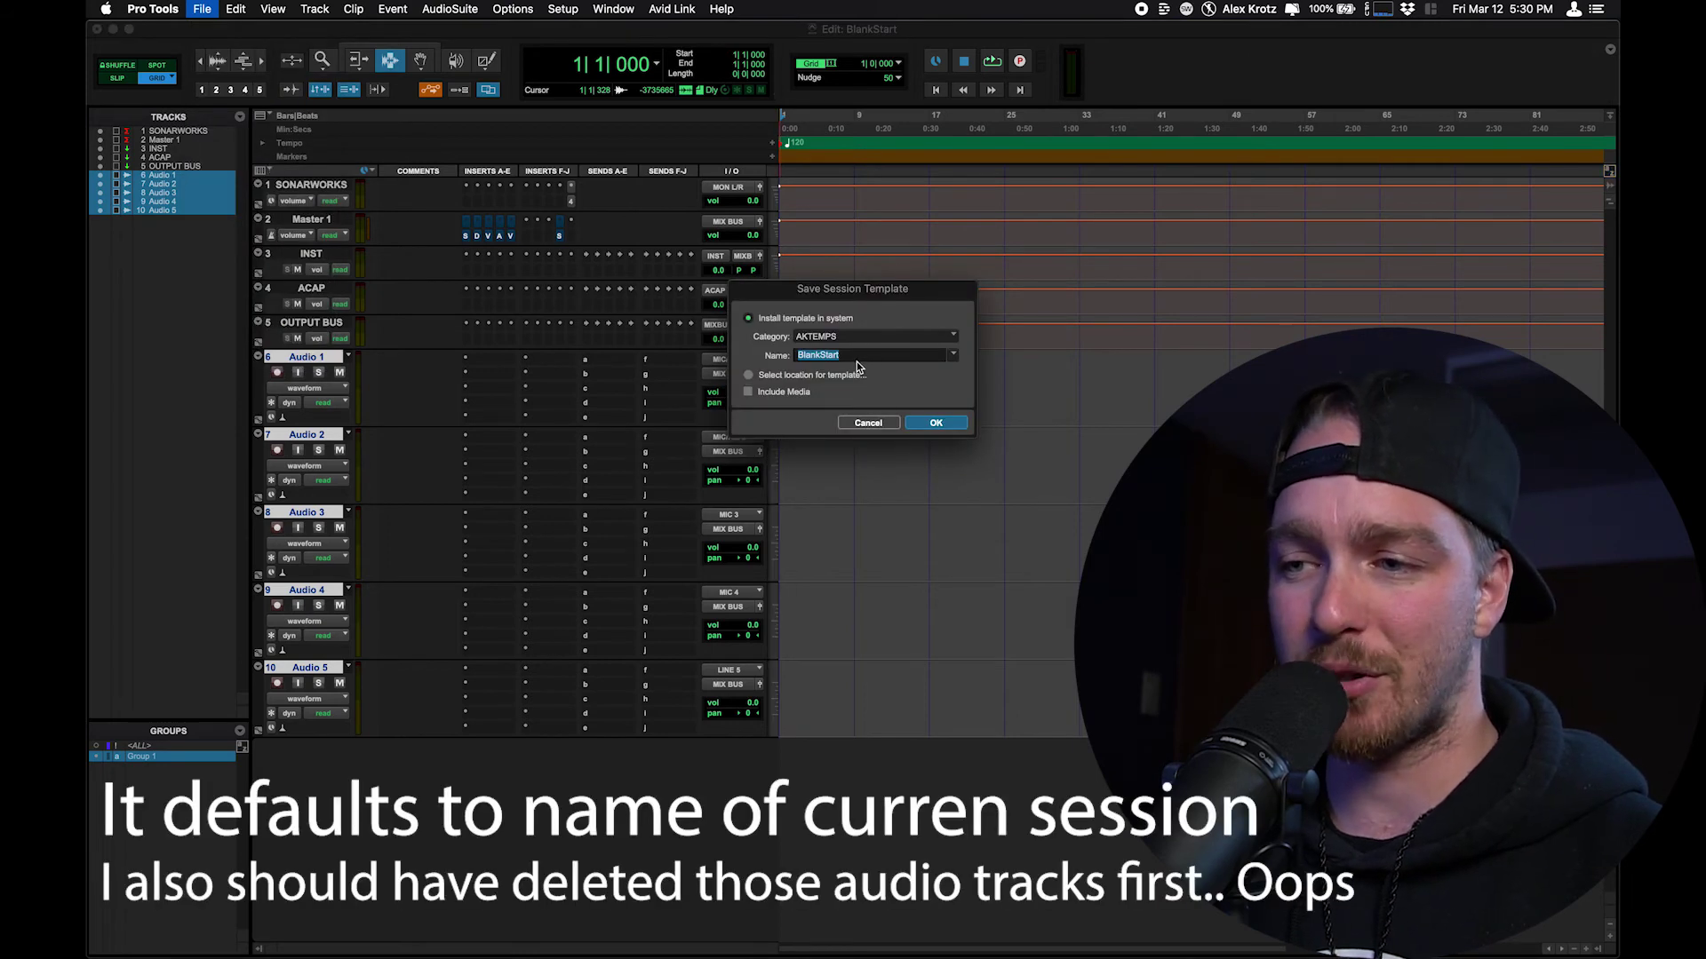
left_click(938, 422)
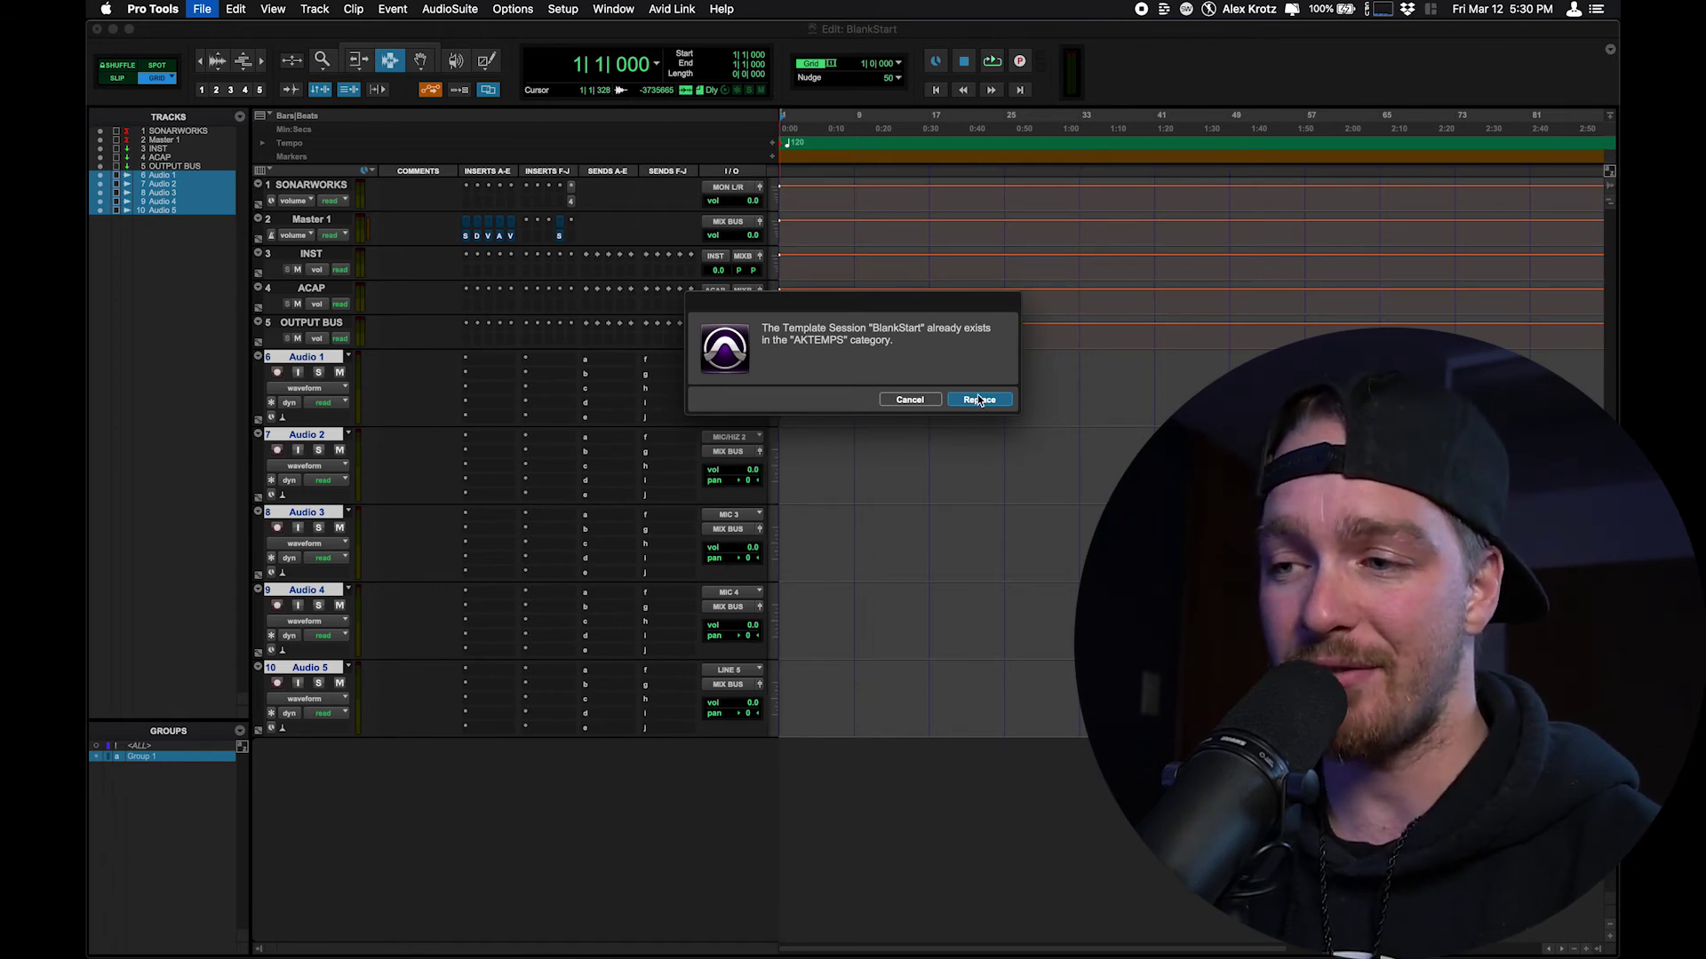
left_click(978, 399)
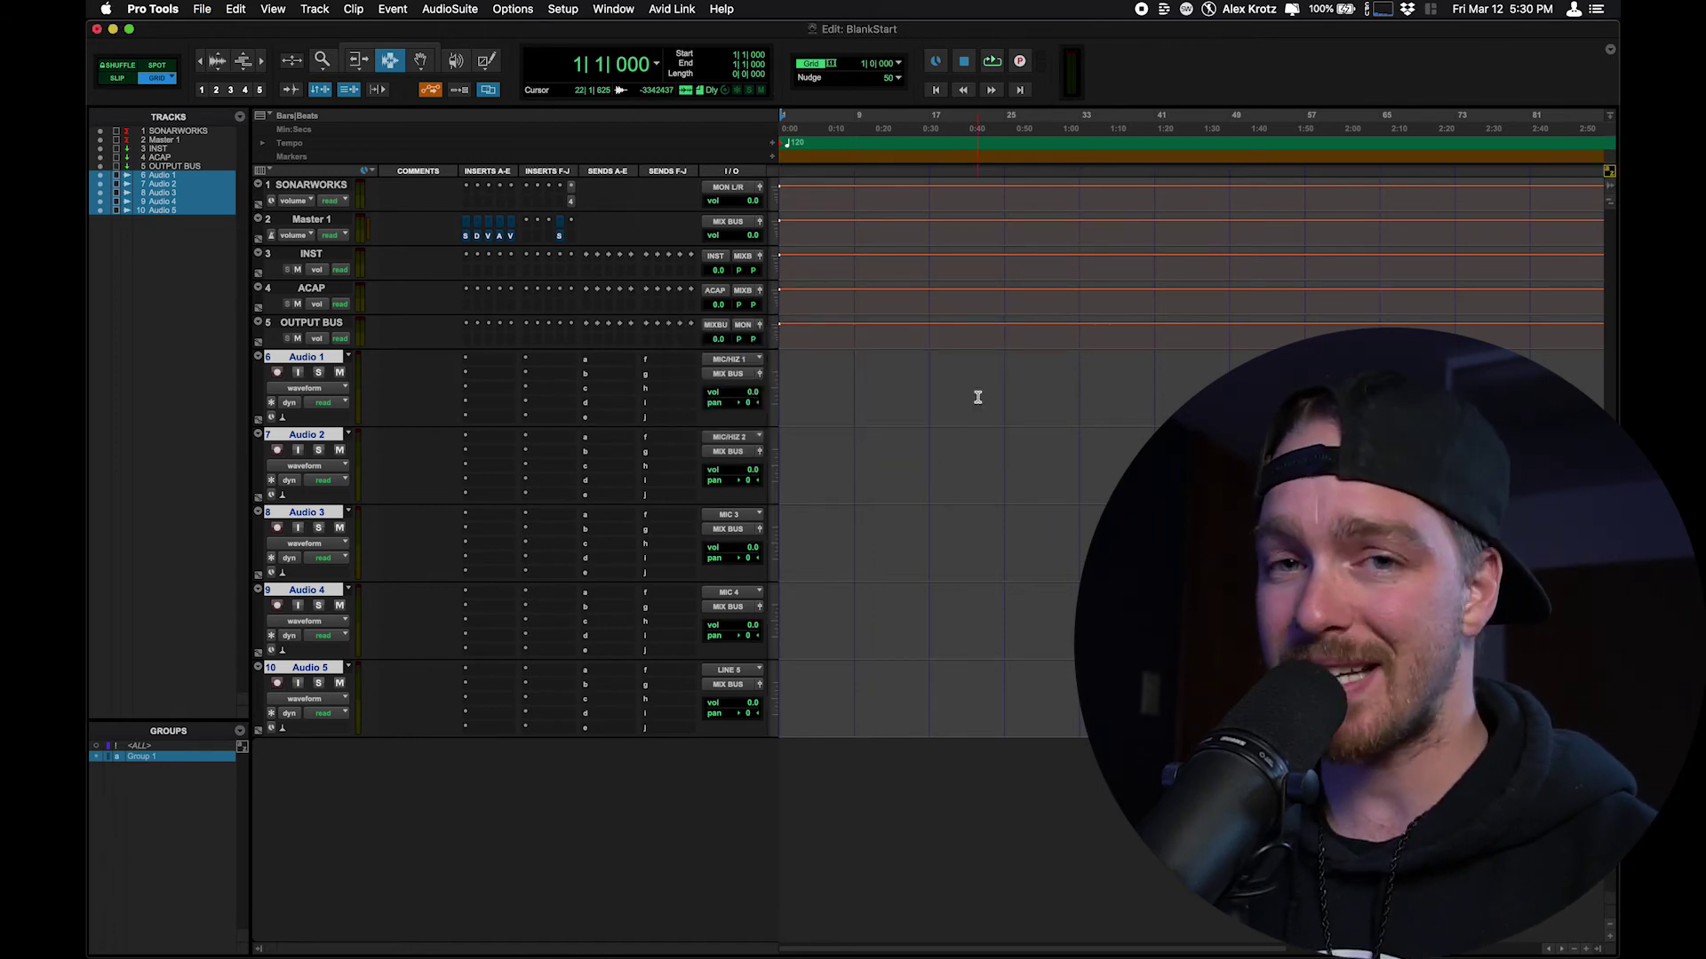